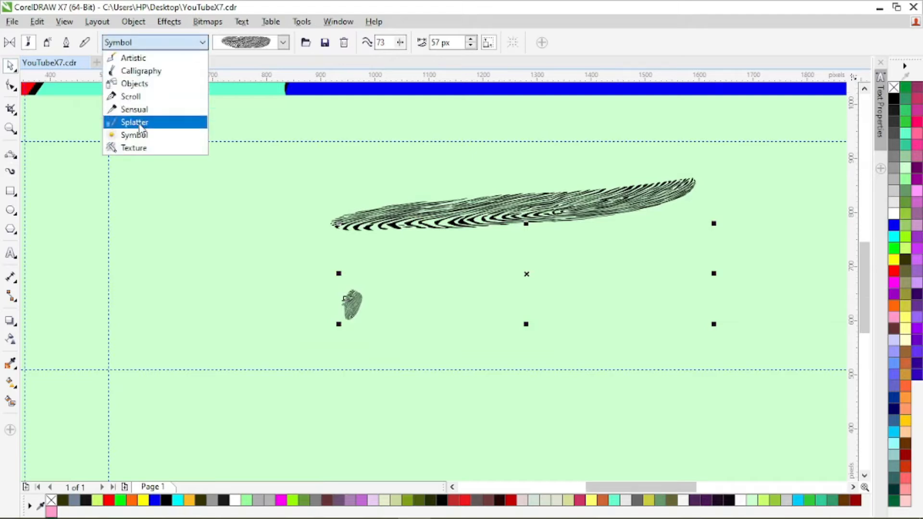
- Draw two horizontal Artistic Media brush strokes with the fingerprint-patterned stroke, one long and one shorter below it
left_click(135, 148)
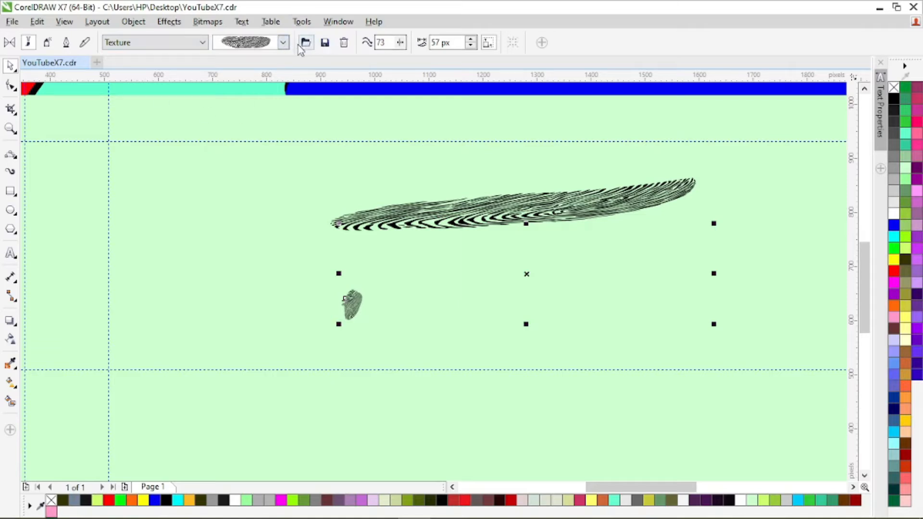
left_click(283, 43)
left_click(269, 109)
left_click_drag(186, 202, 417, 199)
left_click_drag(219, 254, 321, 259)
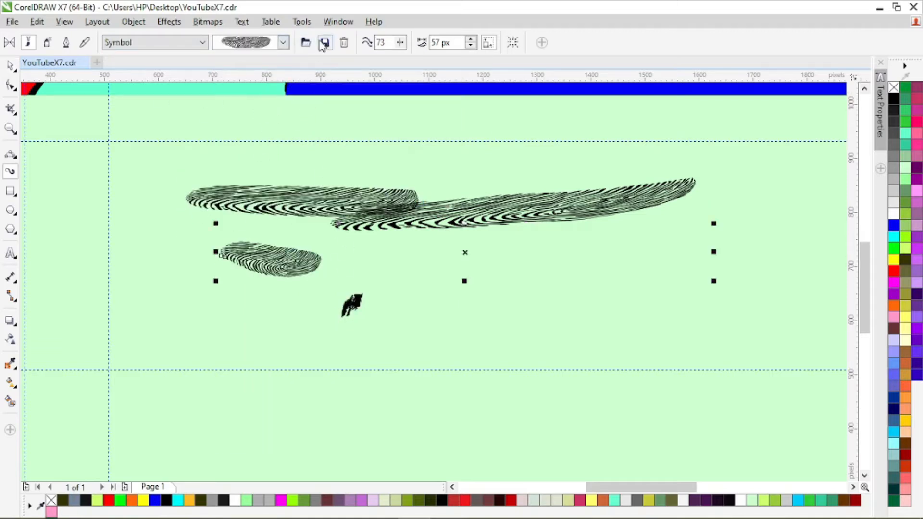
- Apply the bare-branch Symbol brush to the shorter stroke and browse the brush strokes of the Texture category
left_click(283, 43)
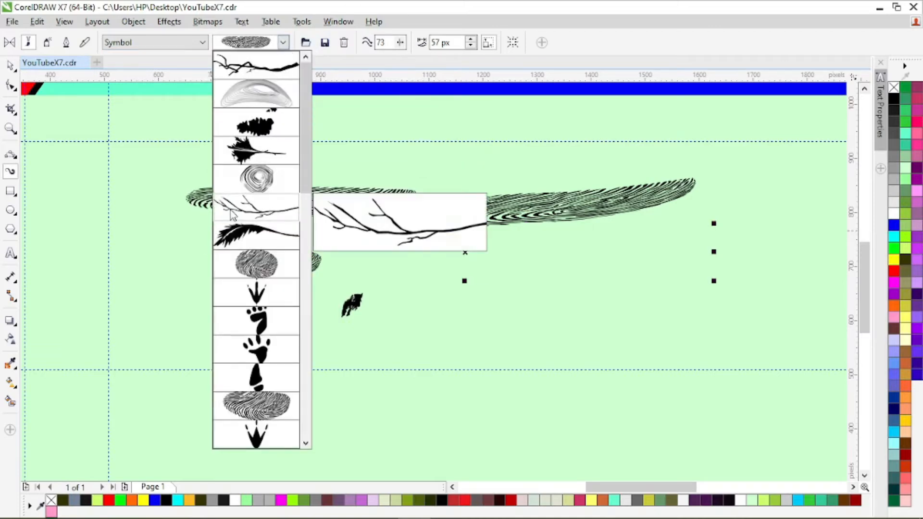
left_click(245, 207)
left_click(162, 44)
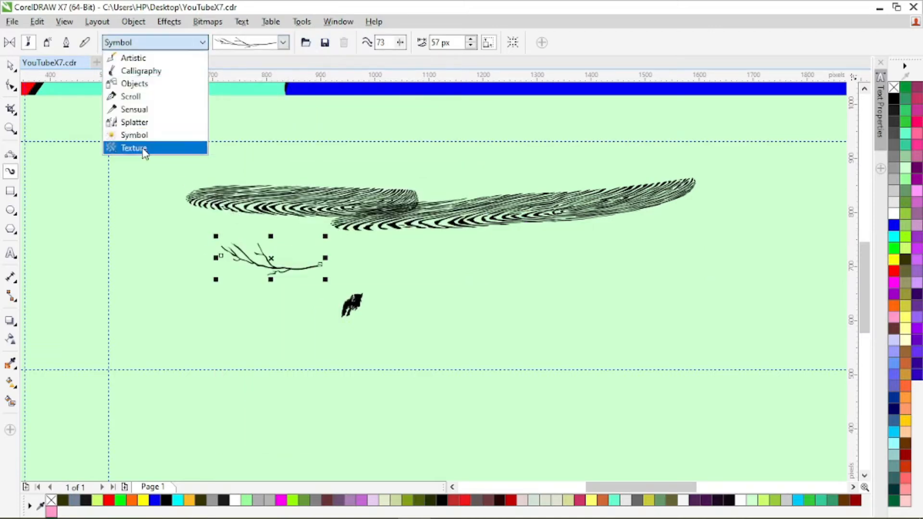
left_click(144, 148)
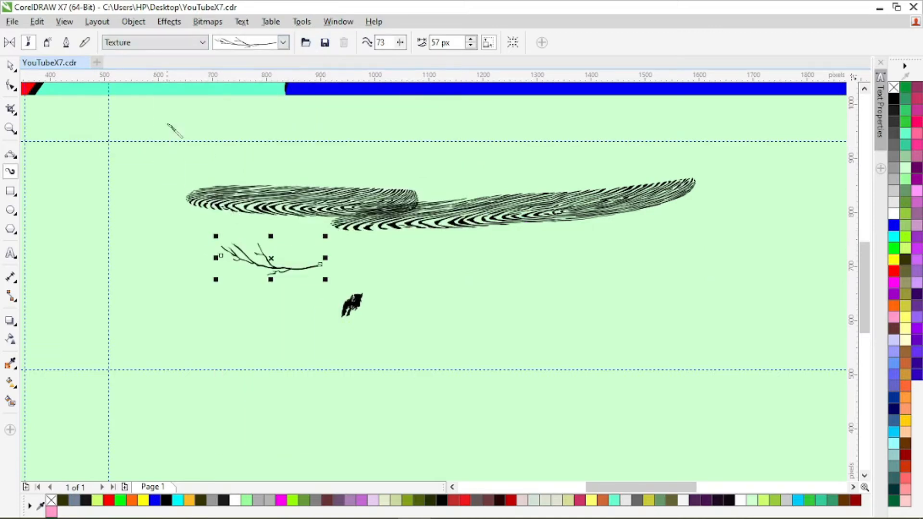
left_click(284, 42)
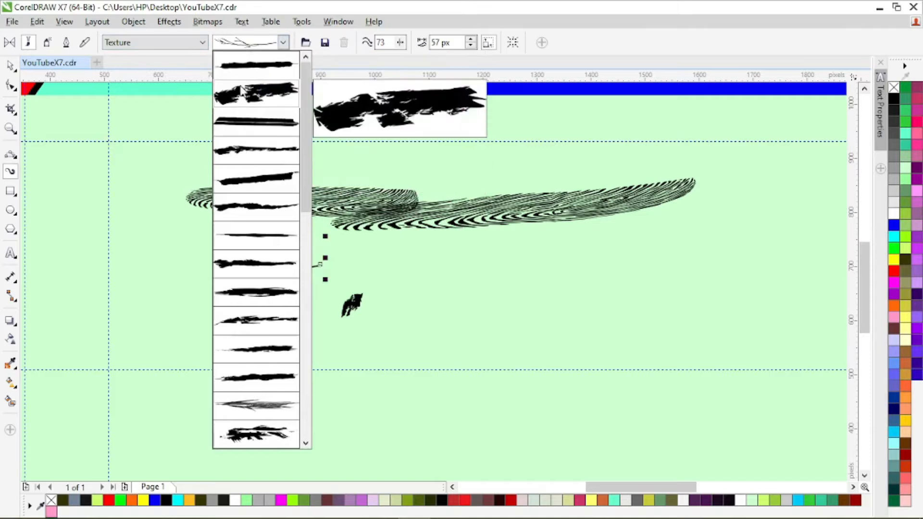
left_click(168, 43)
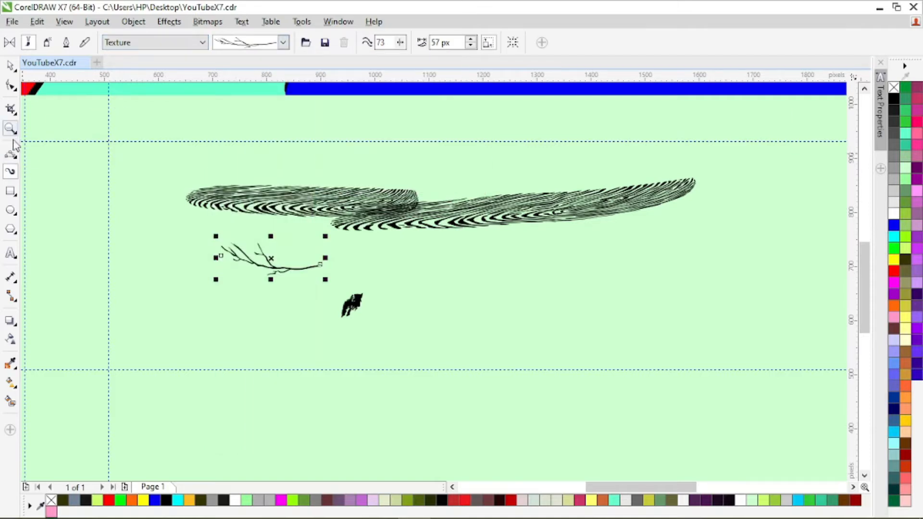
- Spray a horizontal row of fruit about 680 px wide using Sprayer mode and the Food category's whole-fruit spraylist
left_click(47, 42)
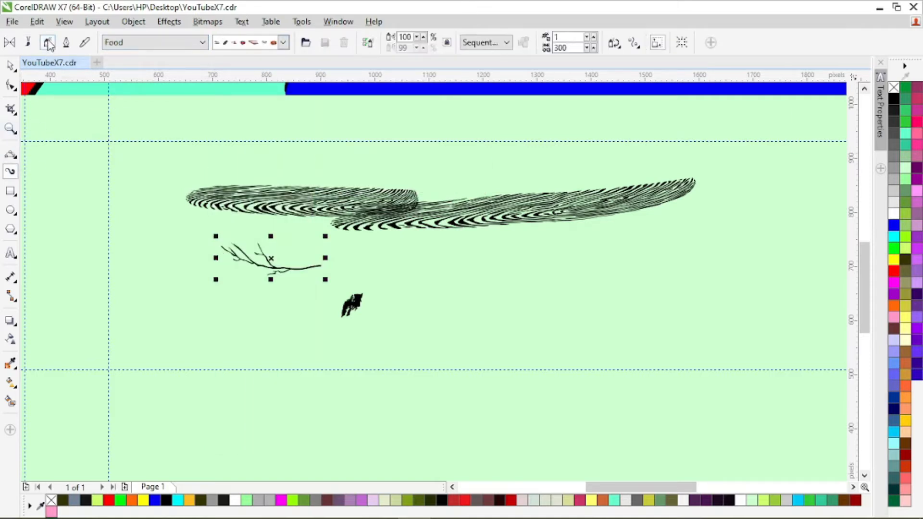
left_click(158, 43)
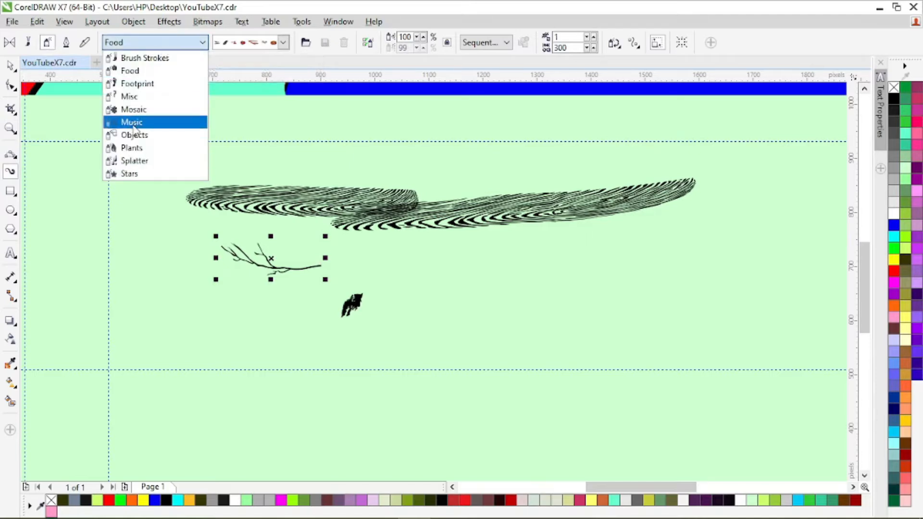
left_click(152, 73)
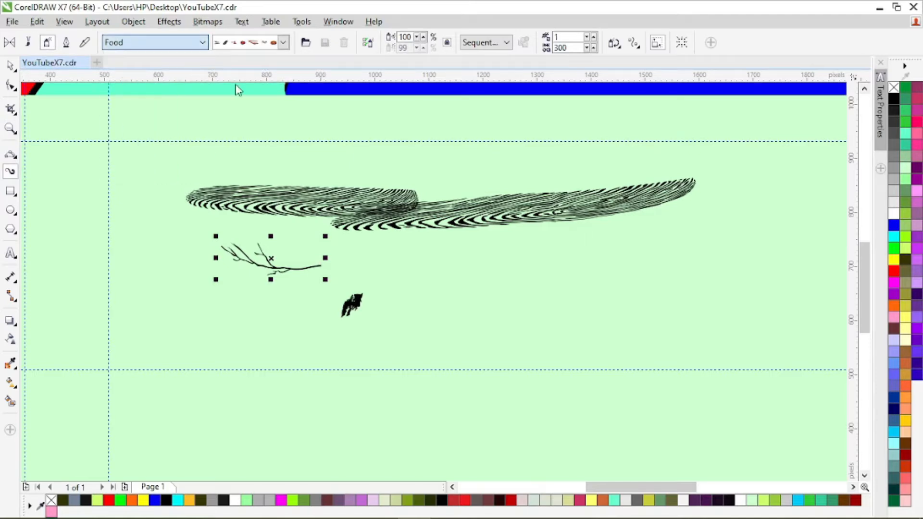
left_click(283, 42)
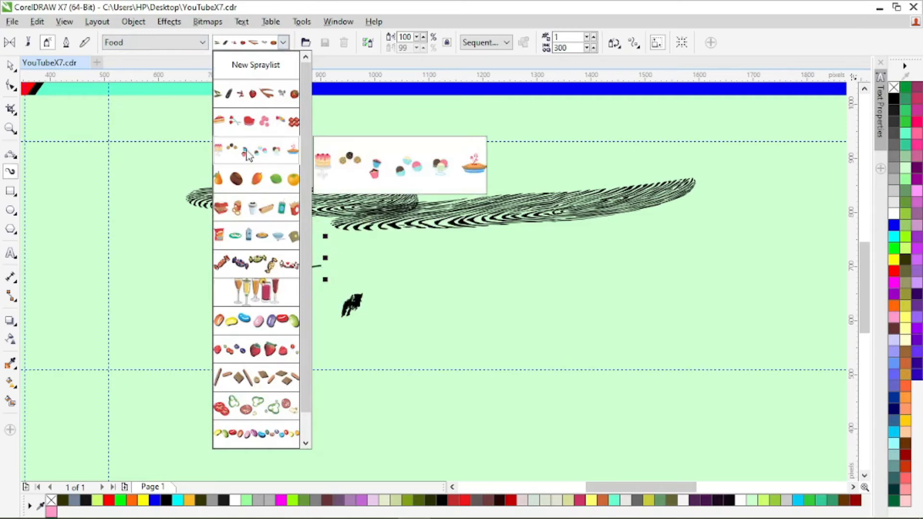
left_click(270, 184)
left_click_drag(430, 313, 752, 307)
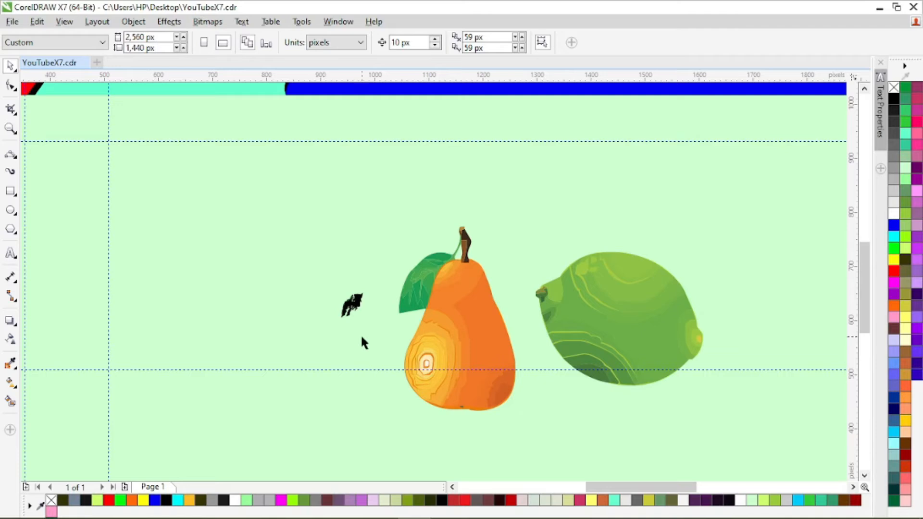
- Delete the small leftover black stroke and move the sprayed fruit up and left on the page
left_click(352, 312)
key("Delete")
key("i")
left_click_drag(243, 251, 528, 252)
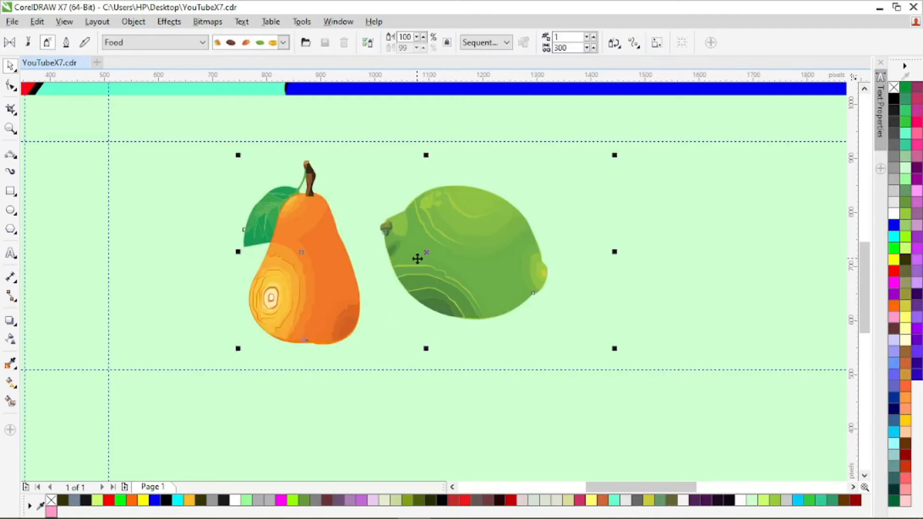
- Break the fruit's artistic media group apart from its path and ungroup the resulting objects
right_click(316, 279)
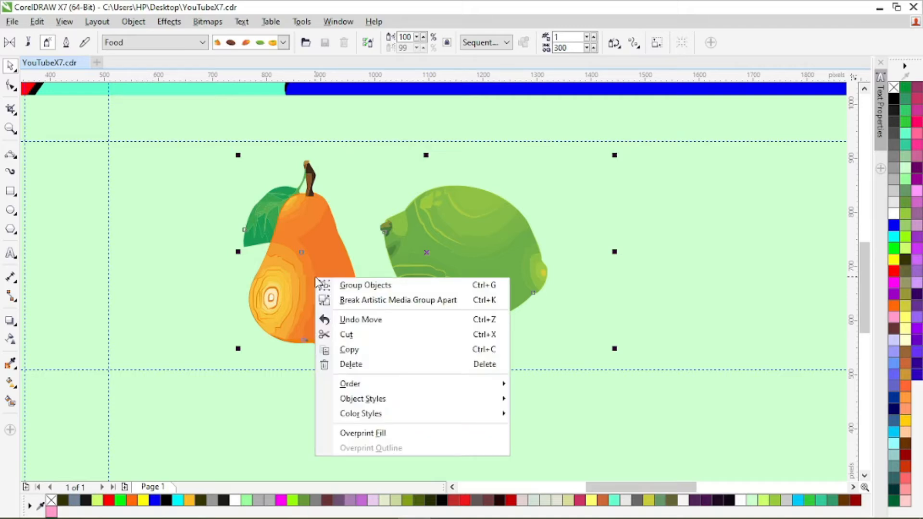
left_click(414, 301)
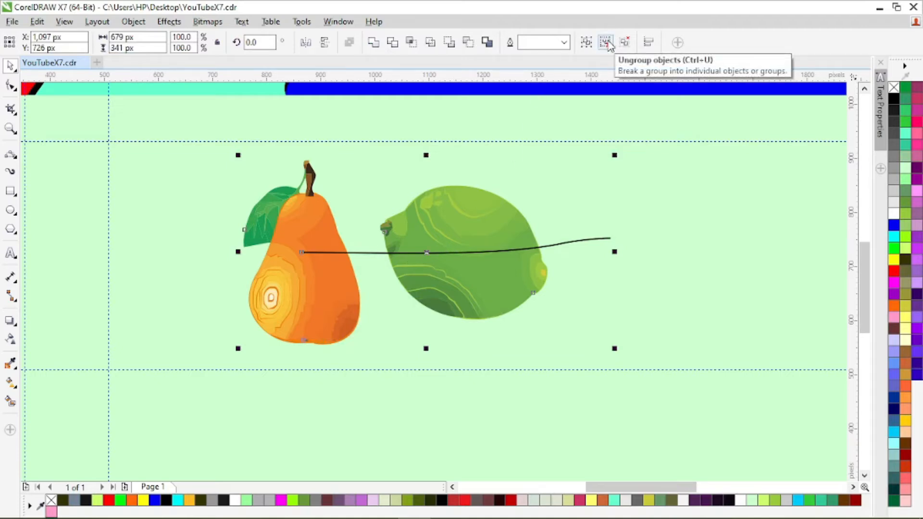
left_click(607, 43)
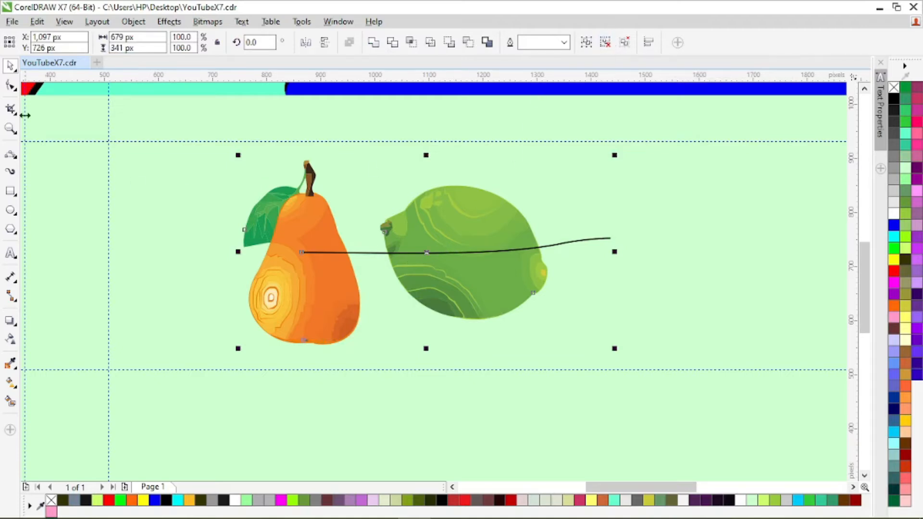
- Move the pear, the lime and the path line independently of each other, then bring both fruits back over the line
left_click(187, 281)
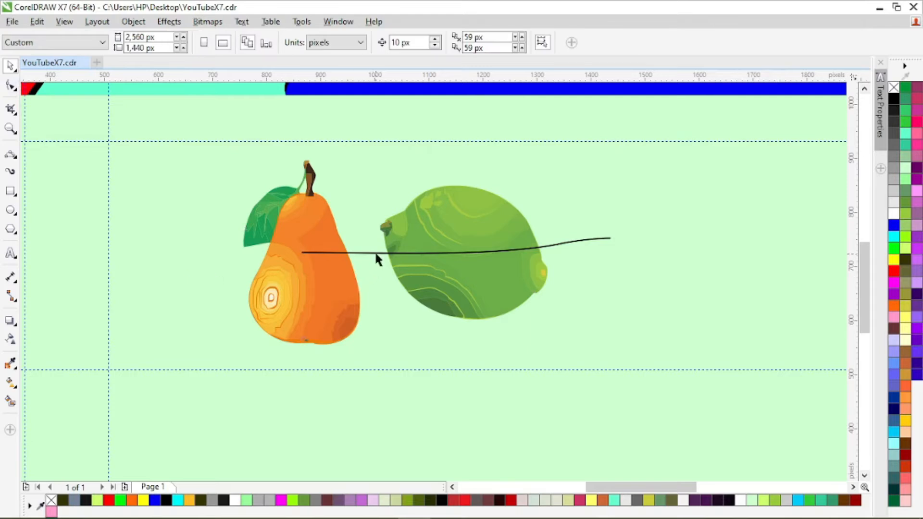
left_click(374, 250)
left_click_drag(295, 275, 165, 283)
left_click_drag(460, 285, 605, 295)
left_click_drag(175, 266, 181, 294)
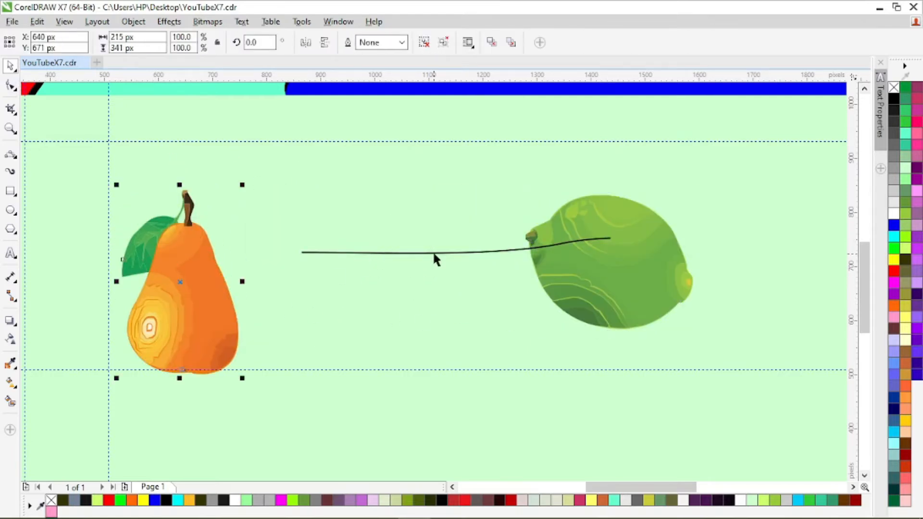
left_click_drag(433, 251, 433, 282)
left_click_drag(178, 265, 361, 217)
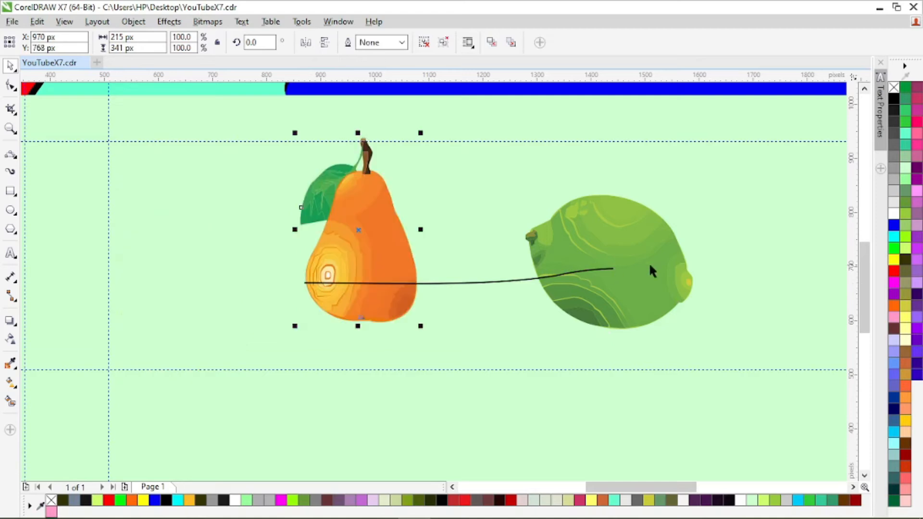
left_click_drag(655, 267, 524, 272)
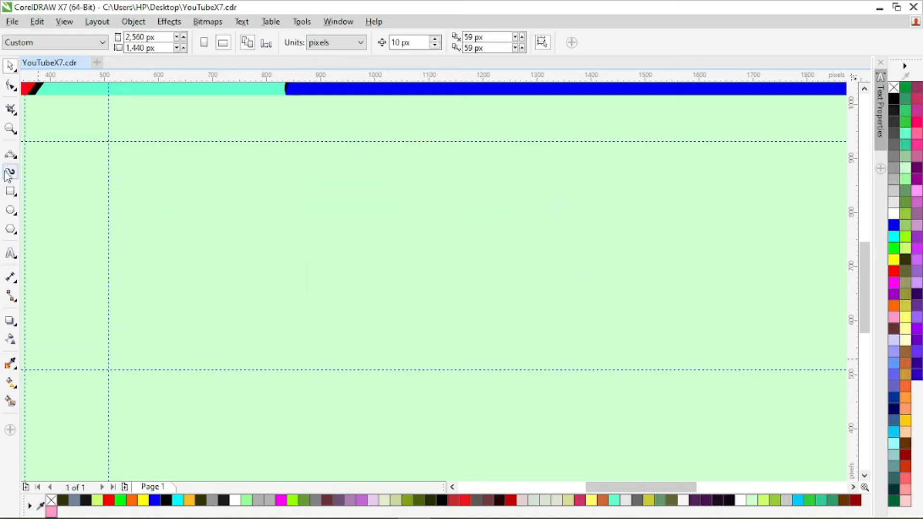
- Spray a horizontal row of clawed paw prints about 880 px wide using Sprayer mode and the Footprint category
left_click(10, 173)
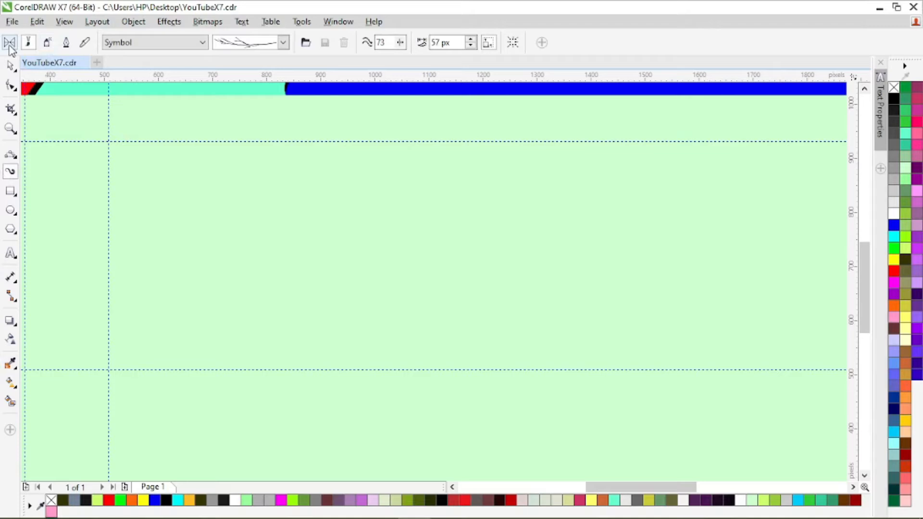
left_click(47, 42)
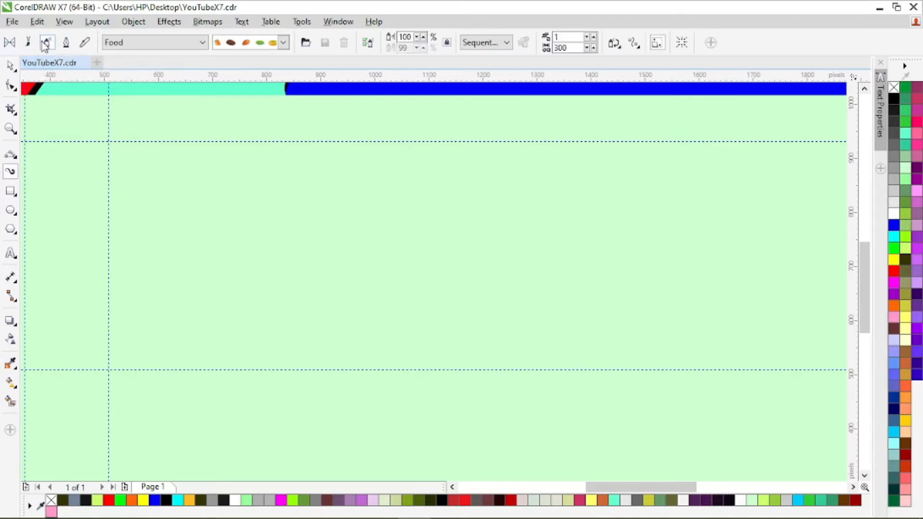
left_click(173, 48)
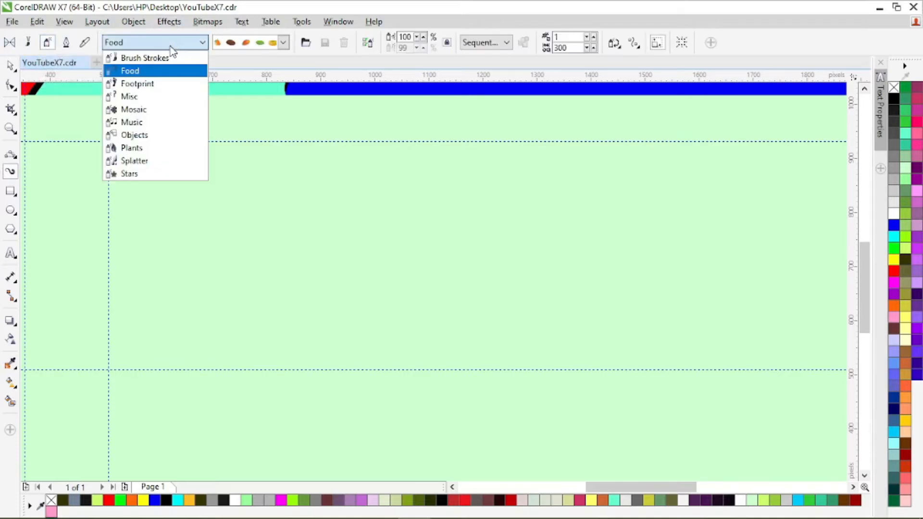
left_click(158, 84)
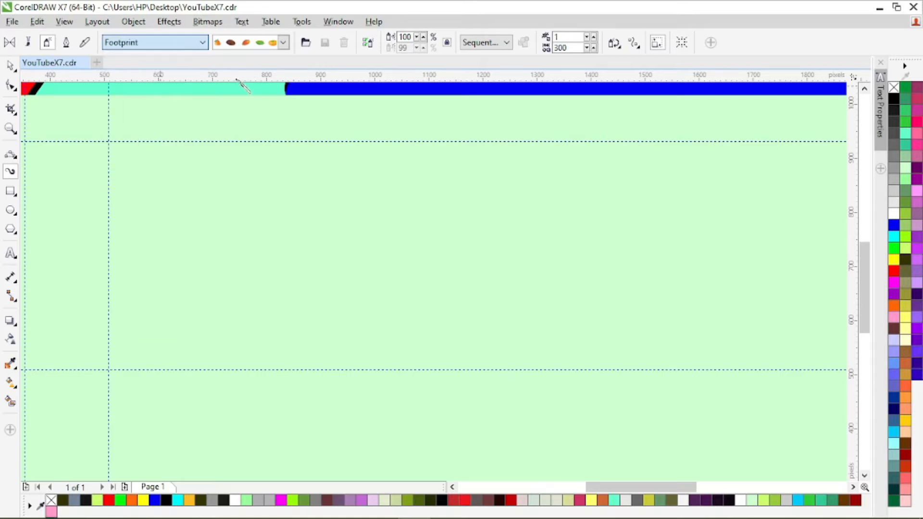
left_click(283, 42)
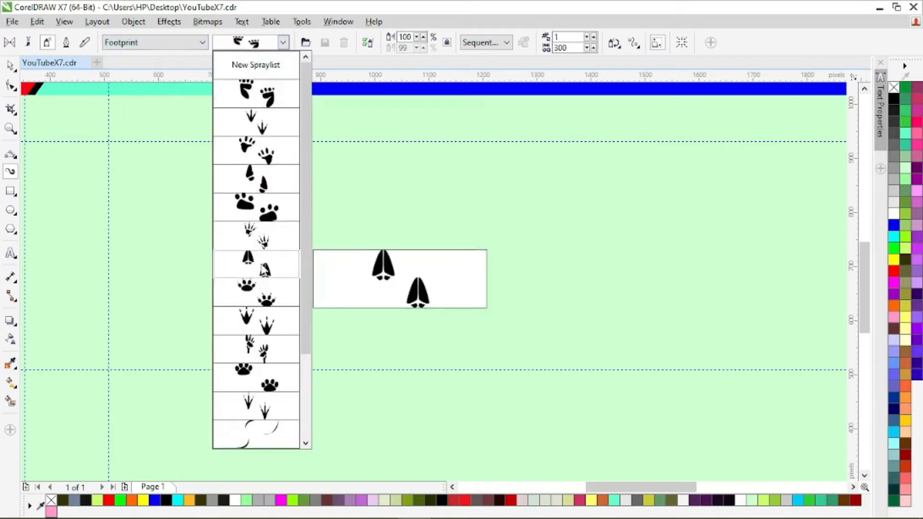
left_click(257, 299)
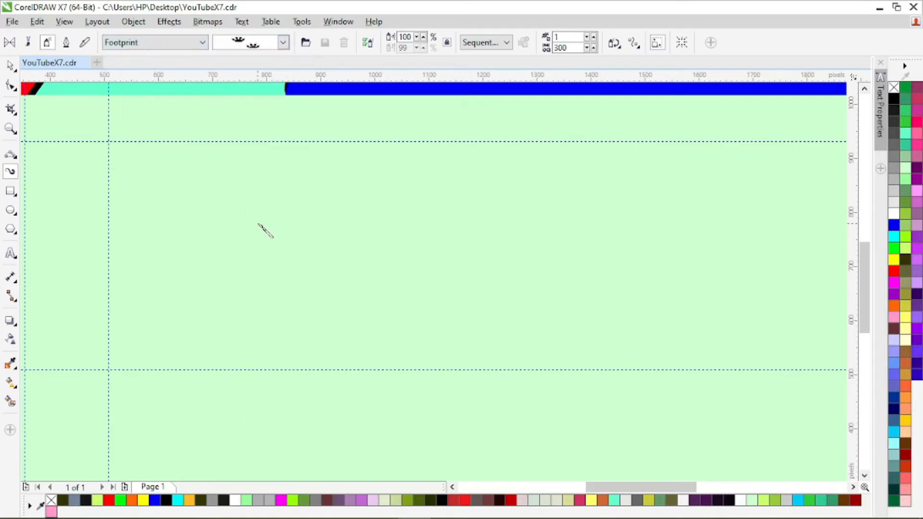
left_click_drag(259, 224, 559, 248)
- Move the paw-print row toward the lower right and break its artistic media group apart
left_click(11, 66)
left_click_drag(334, 268, 490, 317)
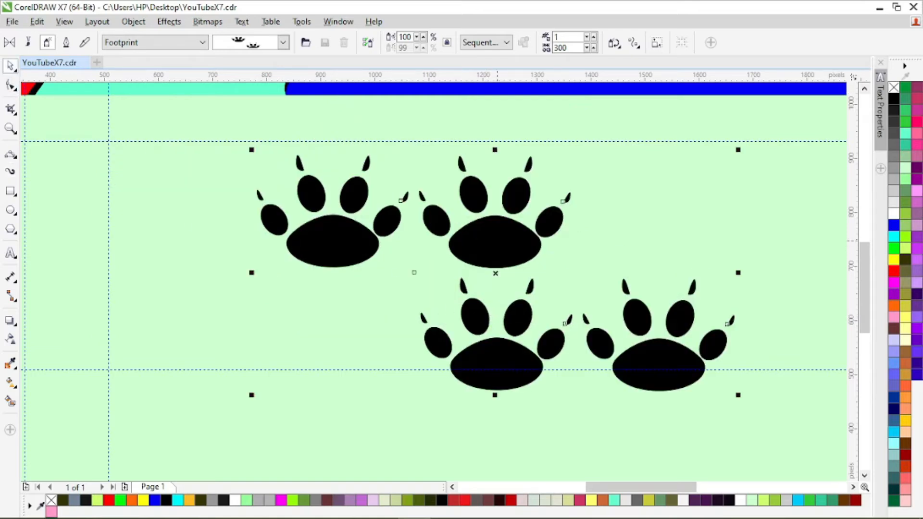
right_click(498, 243)
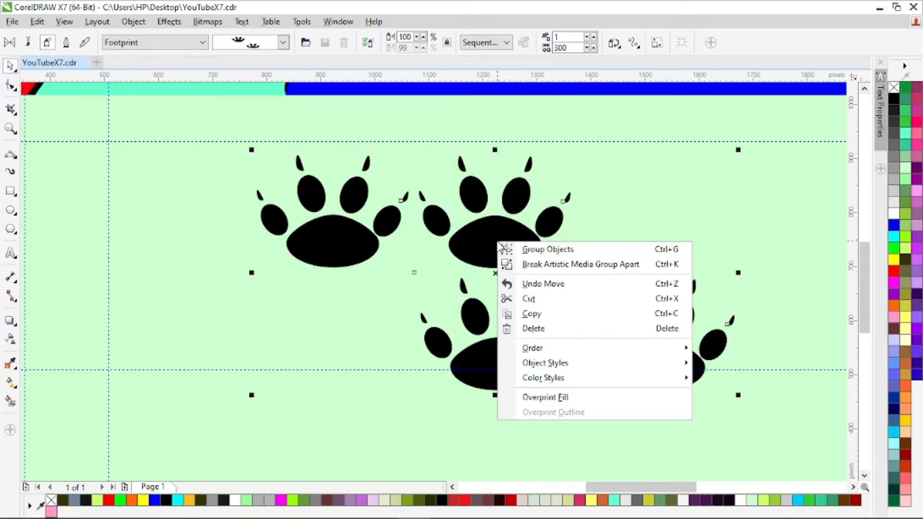
left_click(546, 265)
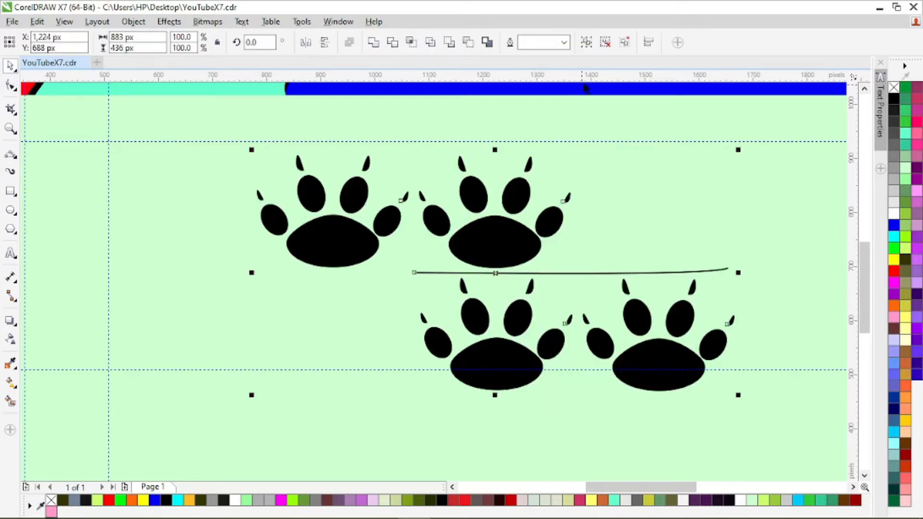
- Ungroup the paw prints and move the upper-left and lower-left prints away from the others
left_click(109, 171)
left_click(338, 234)
mouse_move(337, 235)
left_mouse_down()
mouse_move(211, 280)
mouse_move(297, 253)
mouse_move(263, 279)
mouse_move(168, 260)
mouse_move(257, 260)
mouse_move(339, 239)
left_mouse_up()
left_click(344, 244)
left_click(421, 42)
left_click(331, 256)
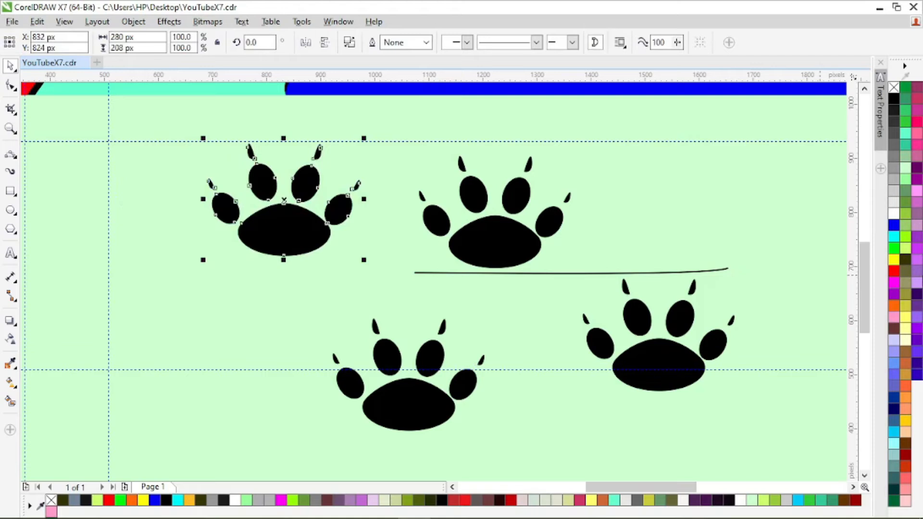
- Fill the upper-left paw print with cyan after trying magenta and dark olive
left_click(892, 283)
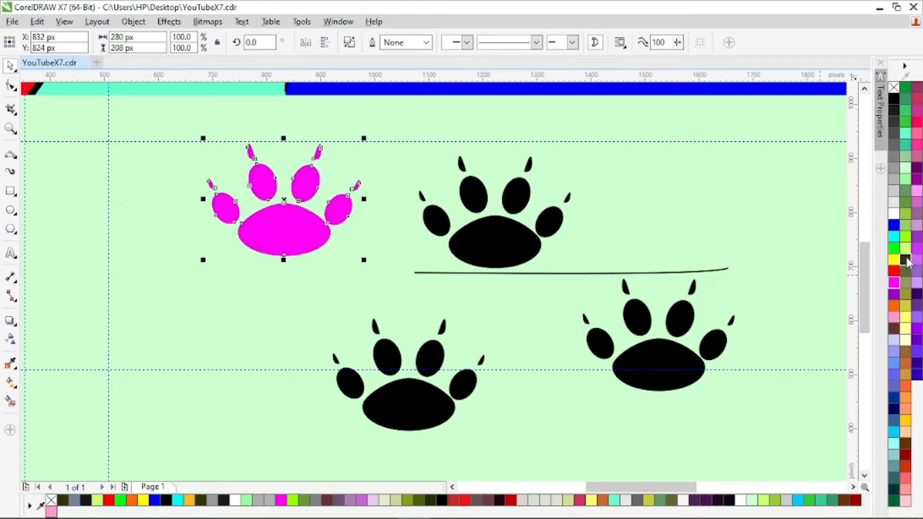
left_click(905, 260)
left_click(894, 235)
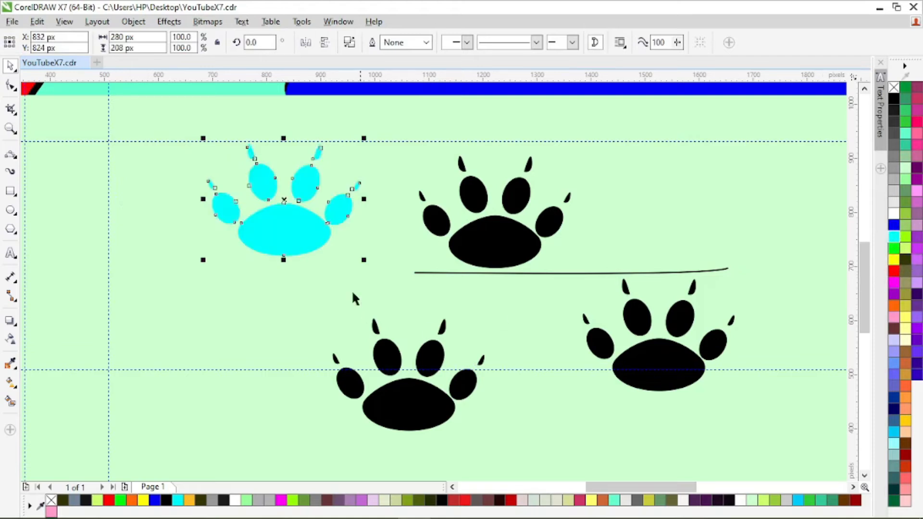
- Delete all the paw prints together with the path line
left_click_drag(99, 126, 793, 435)
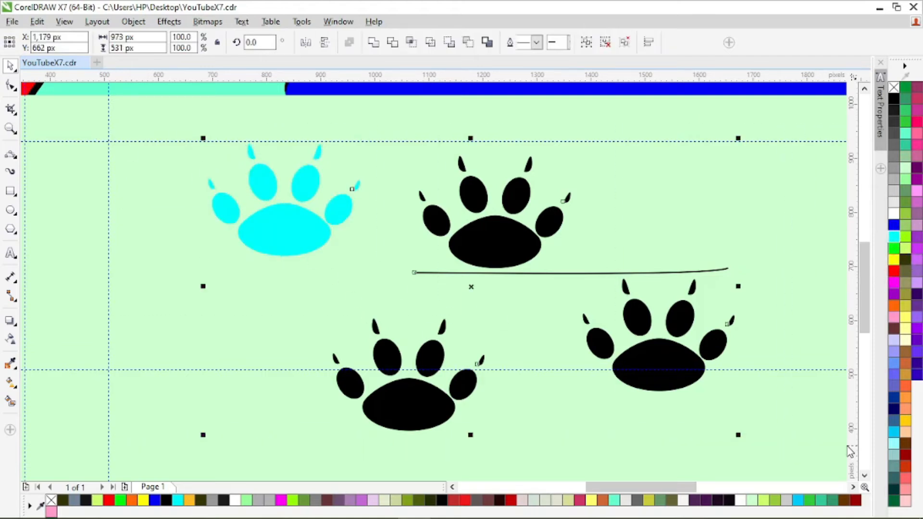
key("Delete")
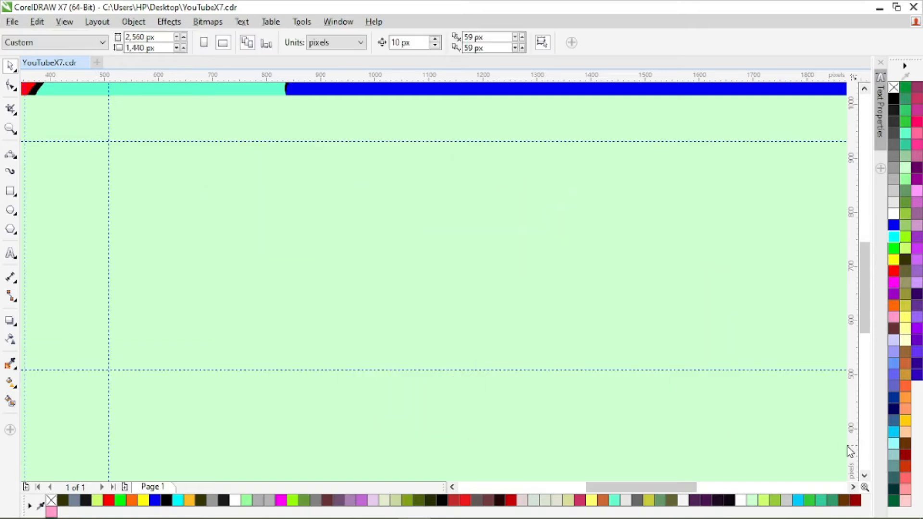
- Draw a row of joined, Arabic-style strokes across the green area with Artistic Media in Calligraphic mode, 57 px wide at 190°
left_click(11, 169)
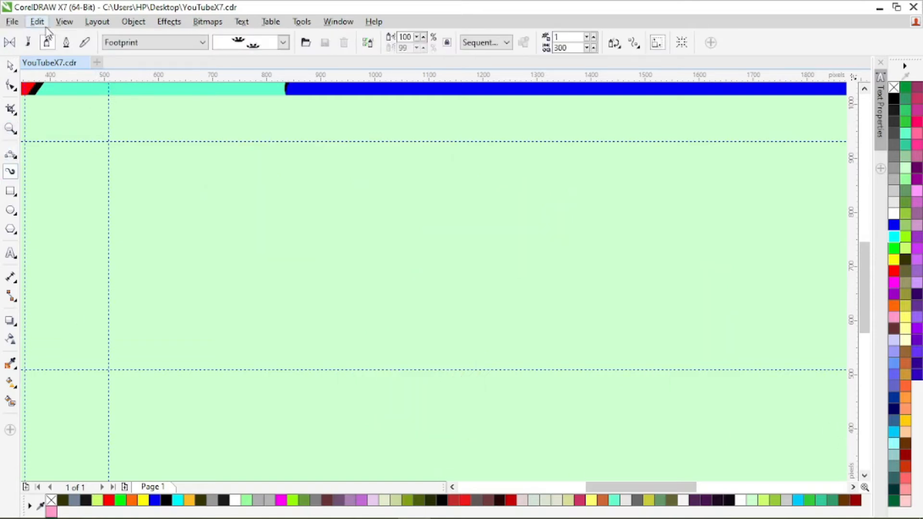
left_click(63, 48)
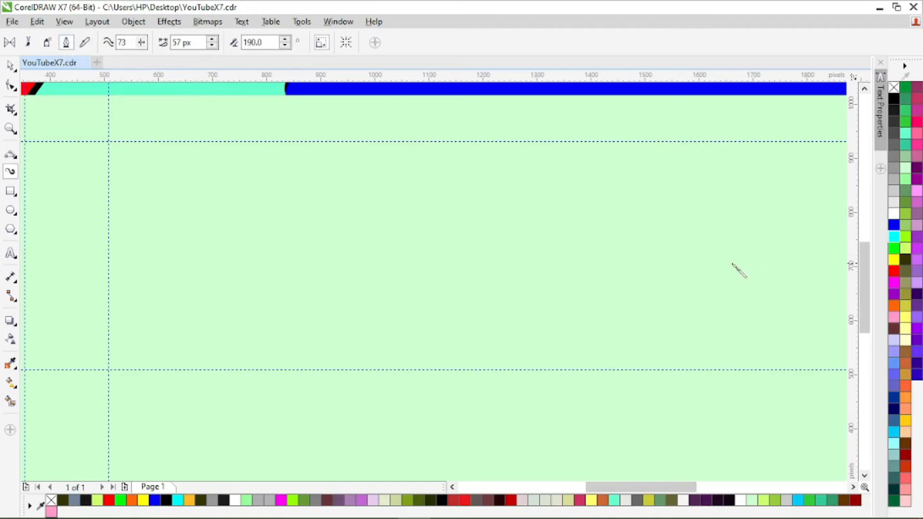
mouse_move(703, 273)
left_mouse_down()
mouse_move(733, 278)
mouse_move(774, 308)
mouse_move(738, 216)
mouse_move(723, 218)
mouse_move(691, 292)
mouse_move(639, 310)
mouse_move(535, 308)
mouse_move(543, 267)
mouse_move(568, 247)
left_mouse_up()
mouse_move(444, 211)
left_mouse_down()
mouse_move(623, 249)
mouse_move(540, 251)
mouse_move(481, 271)
mouse_move(367, 246)
mouse_move(340, 211)
mouse_move(333, 300)
mouse_move(317, 294)
mouse_move(312, 223)
mouse_move(260, 254)
mouse_move(197, 258)
mouse_move(175, 224)
mouse_move(172, 113)
left_mouse_up()
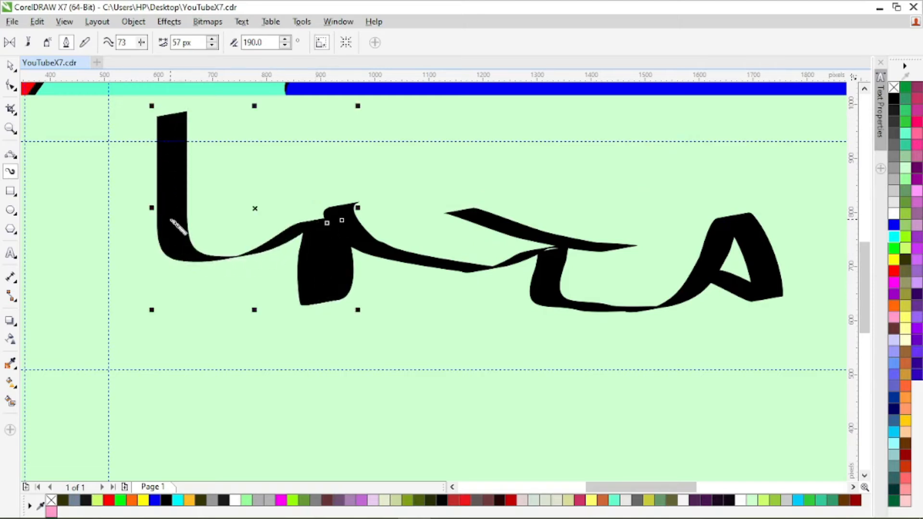
mouse_move(158, 198)
left_mouse_down()
mouse_move(125, 247)
mouse_move(95, 262)
mouse_move(74, 251)
mouse_move(94, 195)
left_mouse_up()
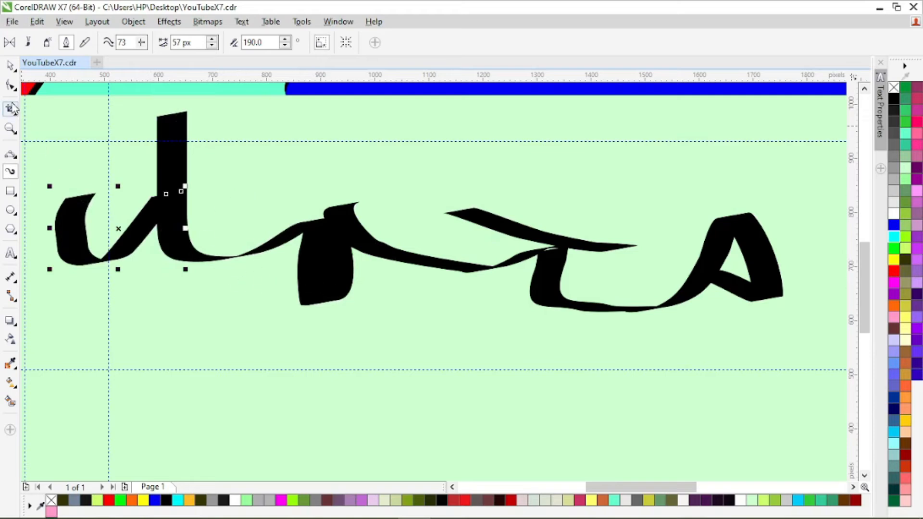
- Set the tall calligraphic stroke's angle to 250° and its stroke width to 35 px
left_click(10, 66)
left_click(347, 297)
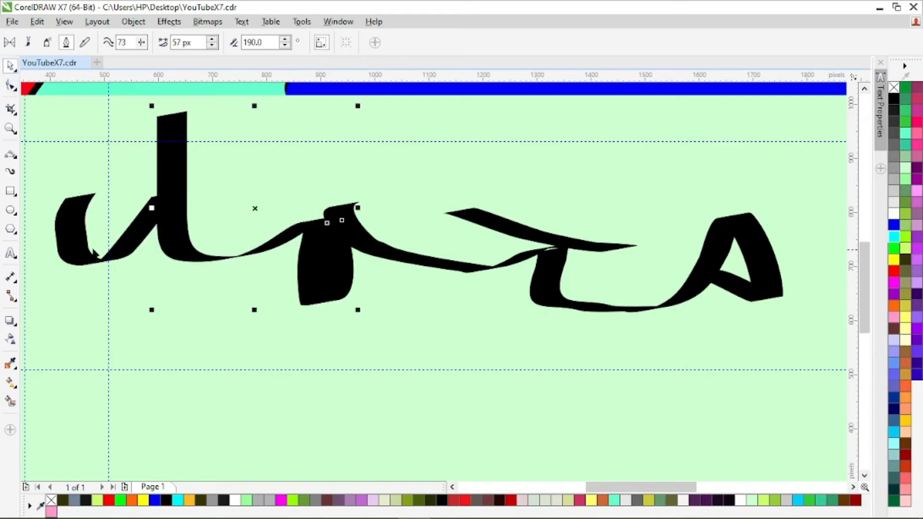
left_click(10, 172)
mouse_move(285, 42)
left_mouse_down()
mouse_move(292, 32)
mouse_move(284, 84)
left_mouse_up()
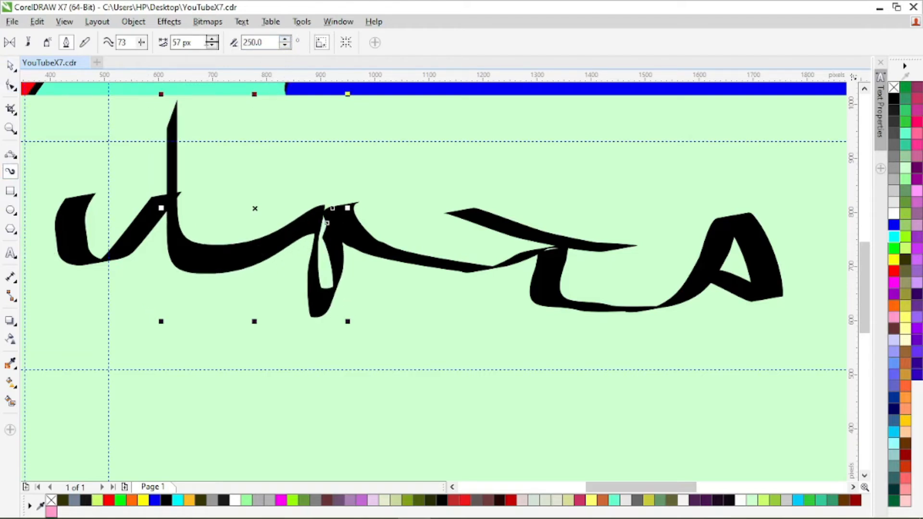
left_click_drag(212, 45, 211, 56)
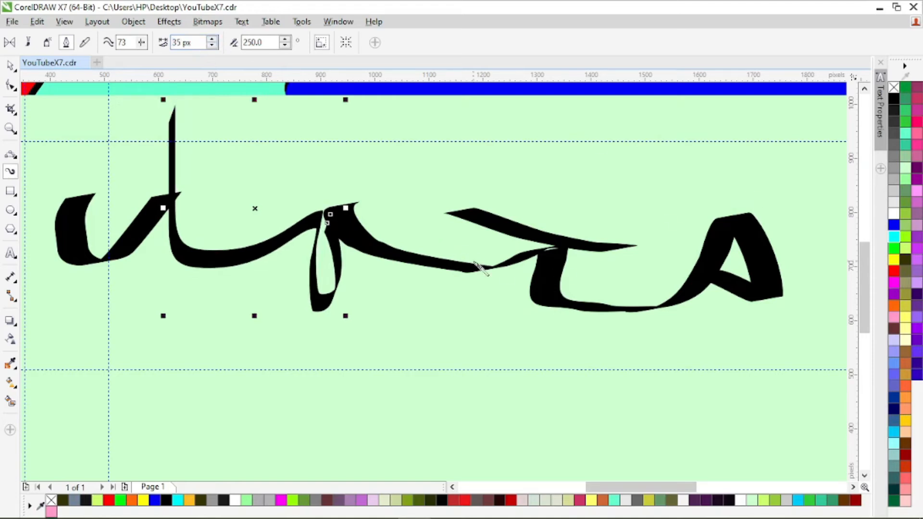
- Delete all the calligraphic strokes from the green area
left_click(9, 65)
left_click_drag(43, 108, 825, 359)
key("Delete")
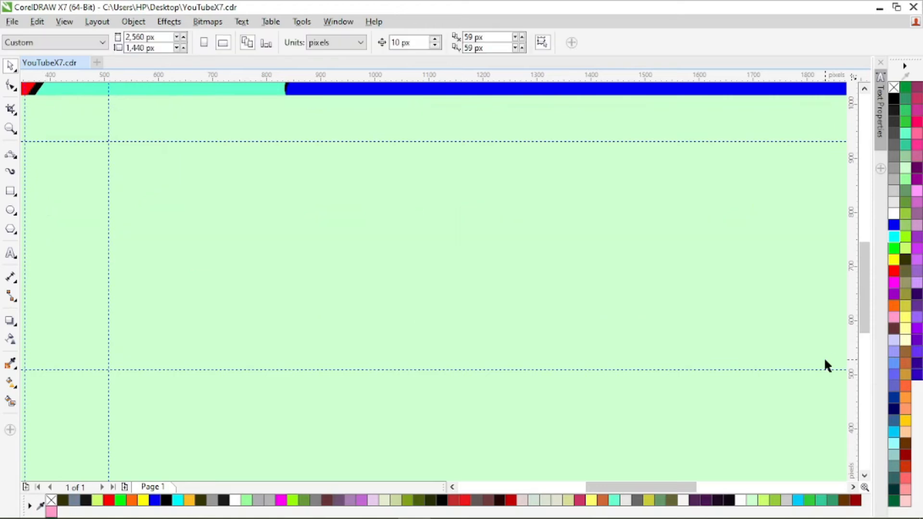
- Write the Arabic word الله with calligraphic strokes 35 px wide at 250° between the horizontal guidelines
left_click(10, 172)
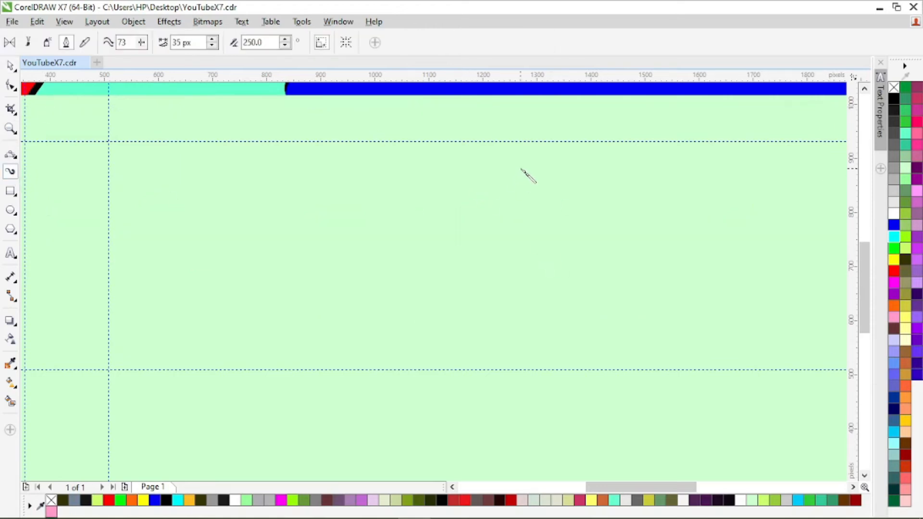
left_click_drag(520, 169, 547, 208)
mouse_move(522, 161)
left_mouse_down()
mouse_move(546, 258)
mouse_move(552, 365)
left_mouse_up()
left_click_drag(473, 164, 492, 207)
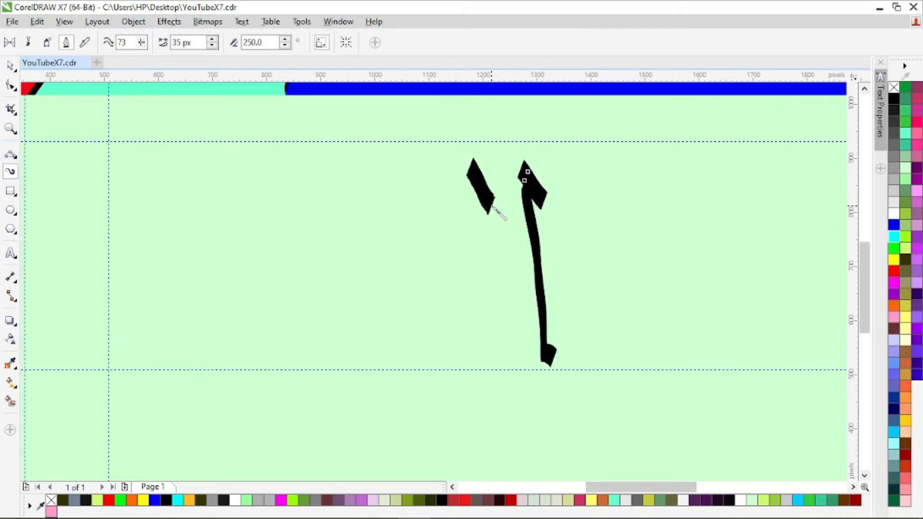
mouse_move(472, 161)
left_mouse_down()
mouse_move(473, 315)
mouse_move(459, 344)
mouse_move(438, 353)
mouse_move(423, 344)
mouse_move(424, 172)
left_mouse_up()
mouse_move(423, 311)
left_mouse_down()
mouse_move(374, 357)
mouse_move(356, 321)
mouse_move(370, 190)
mouse_move(344, 187)
mouse_move(327, 198)
mouse_move(283, 269)
mouse_move(268, 221)
mouse_move(291, 177)
left_mouse_up()
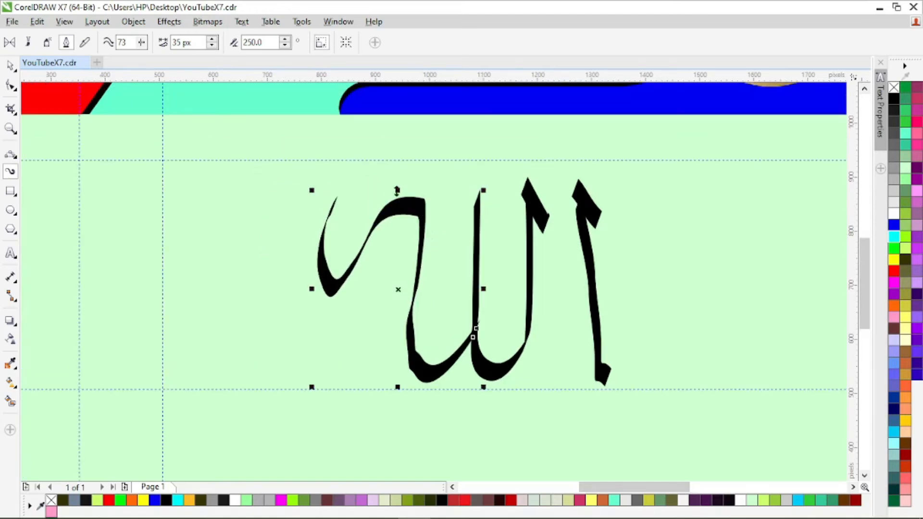
- Draw a large hooked calligraphic stroke with a pointed right end and rising left tail beside the Arabic word
scroll(404, 200, "up", 2)
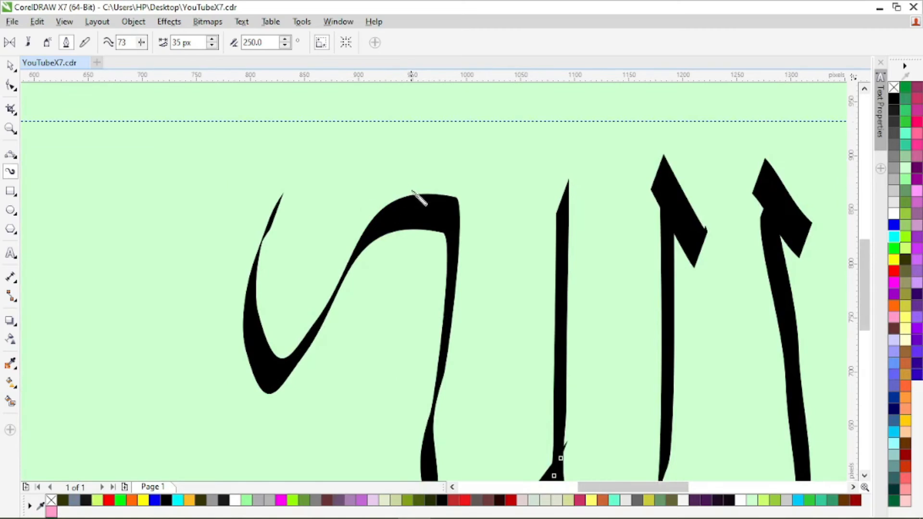
scroll(419, 198, "down", 3)
mouse_move(573, 225)
left_mouse_down()
mouse_move(690, 237)
mouse_move(640, 247)
mouse_move(576, 287)
mouse_move(562, 287)
mouse_move(550, 256)
left_mouse_up()
left_click_drag(543, 225, 537, 198)
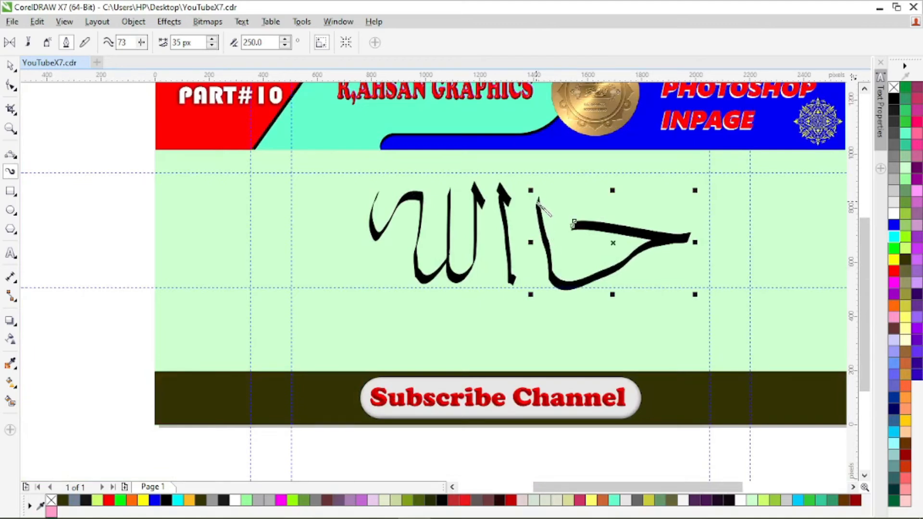
- Convert the segment at the middle node of the hooked stroke's rising tail to a straight line using the Shape tool
scroll(553, 235, "up", 3)
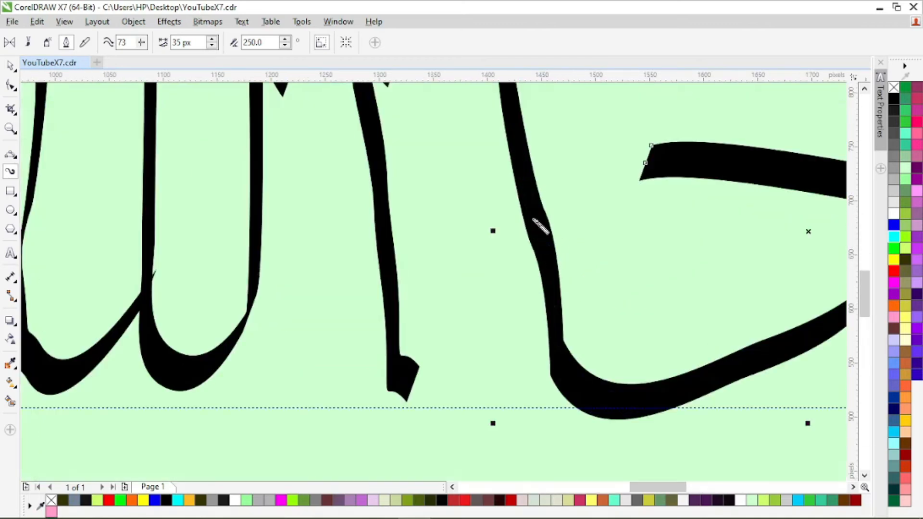
left_click(10, 86)
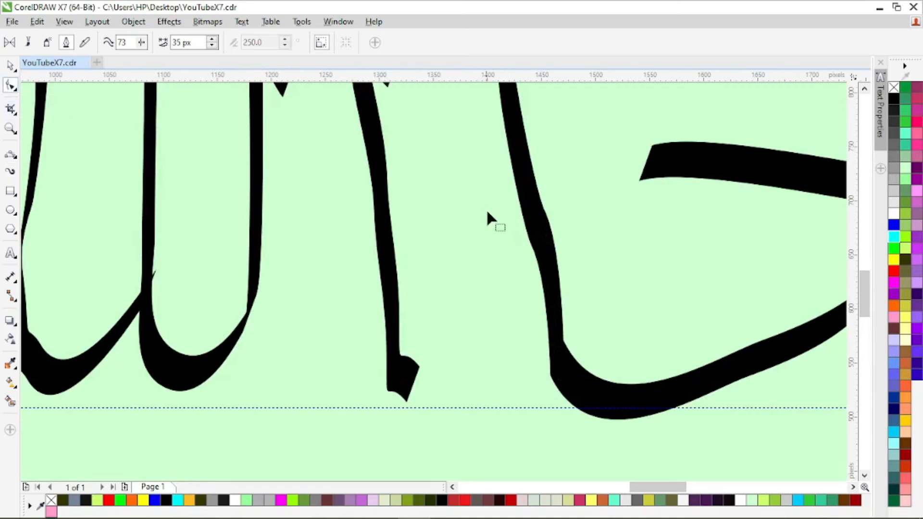
left_click(555, 241)
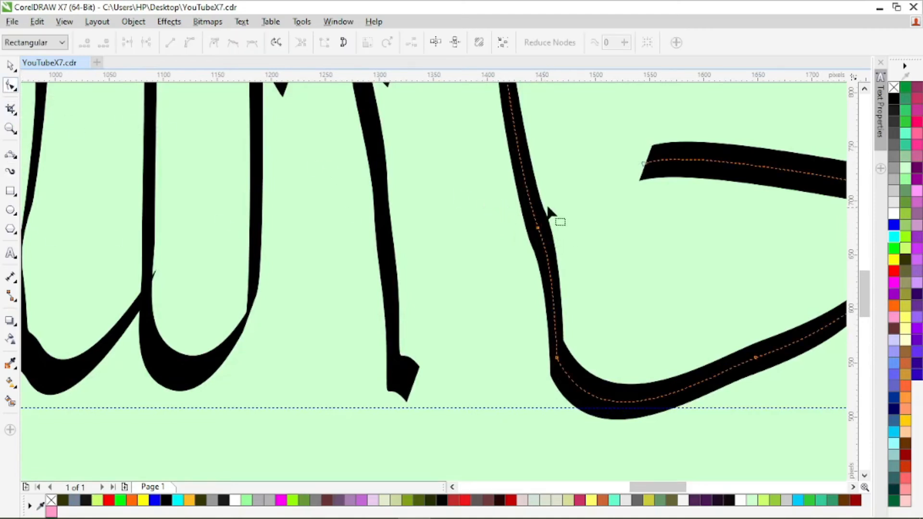
scroll(553, 211, "up", 2)
left_click(526, 251)
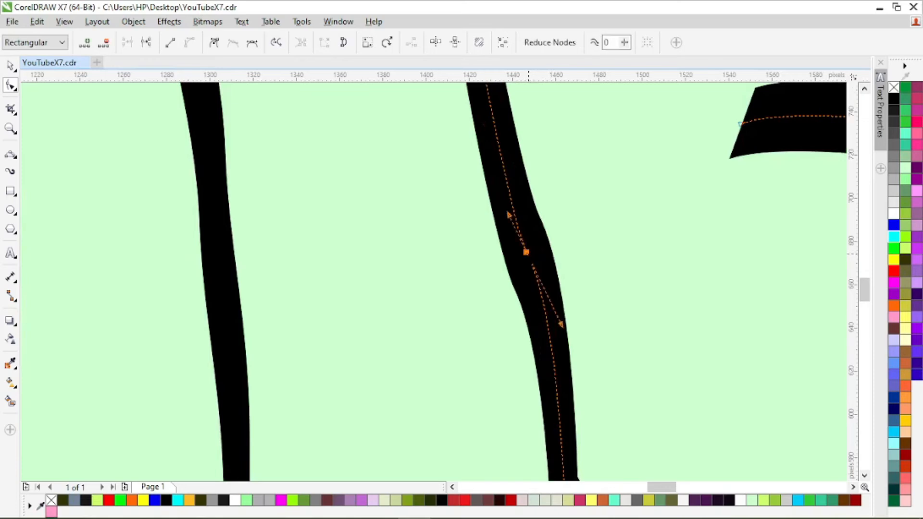
left_click(170, 42)
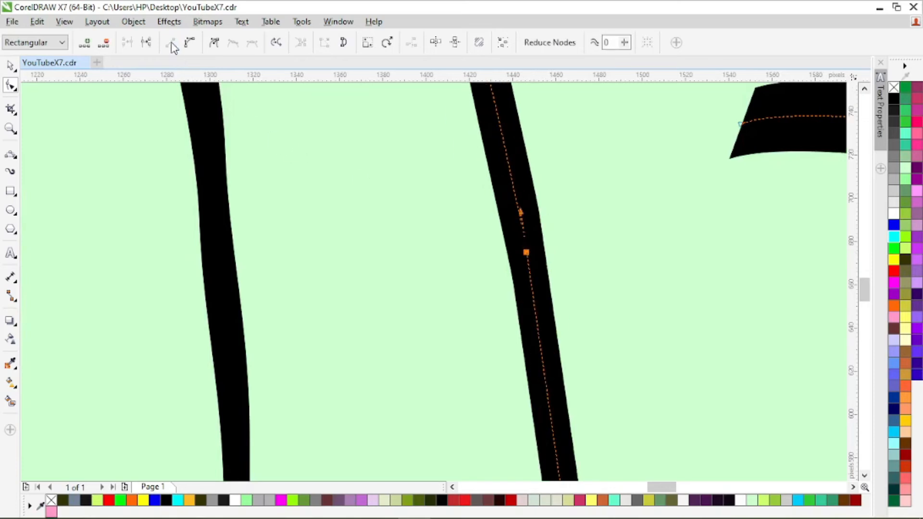
- Convert the segment at the node on the hooked stroke's lower diagonal to a straight line
scroll(502, 257, "down", 3)
left_click(603, 302)
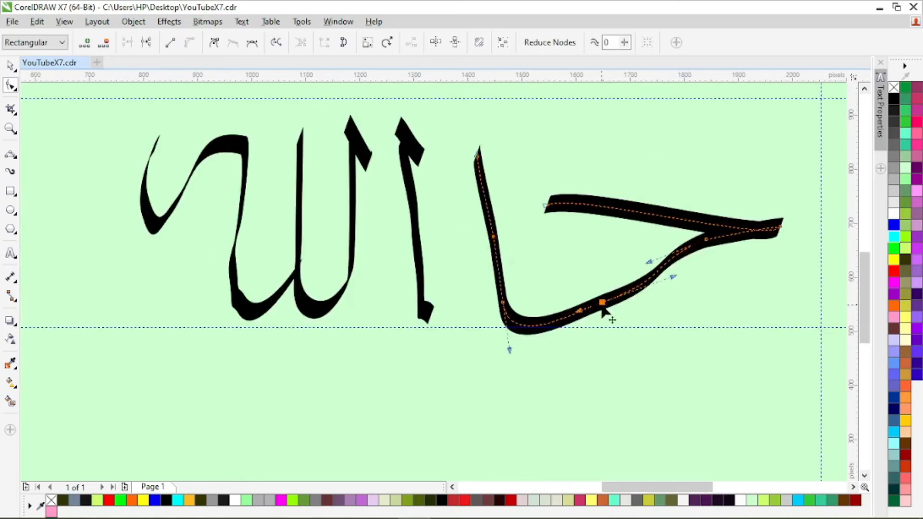
left_click(170, 42)
- Shift the node where the diagonal meets the upper arm, lower the arm's open end, and adjust the curve near the point
scroll(718, 246, "up", 2)
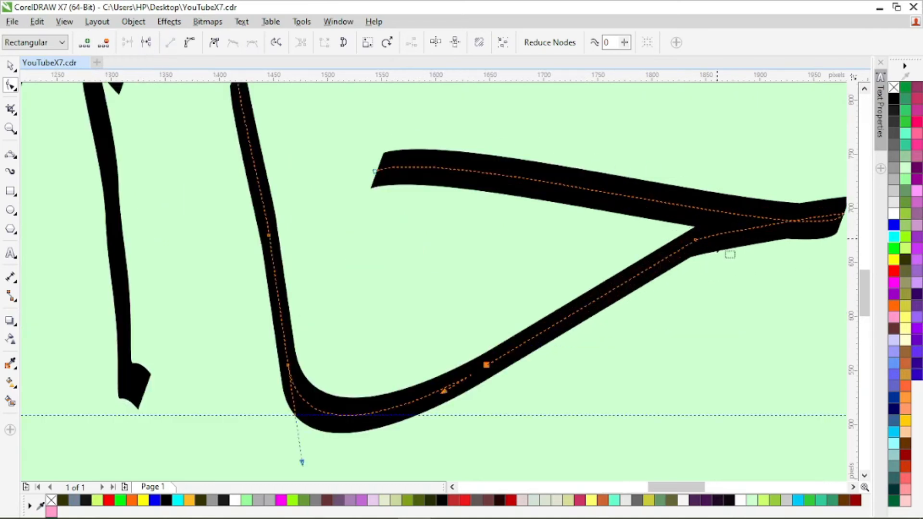
left_click_drag(695, 242, 699, 255)
scroll(735, 234, "down", 1)
left_click_drag(555, 205, 552, 224)
mouse_move(775, 240)
left_mouse_down()
mouse_move(778, 251)
mouse_move(759, 249)
left_mouse_up()
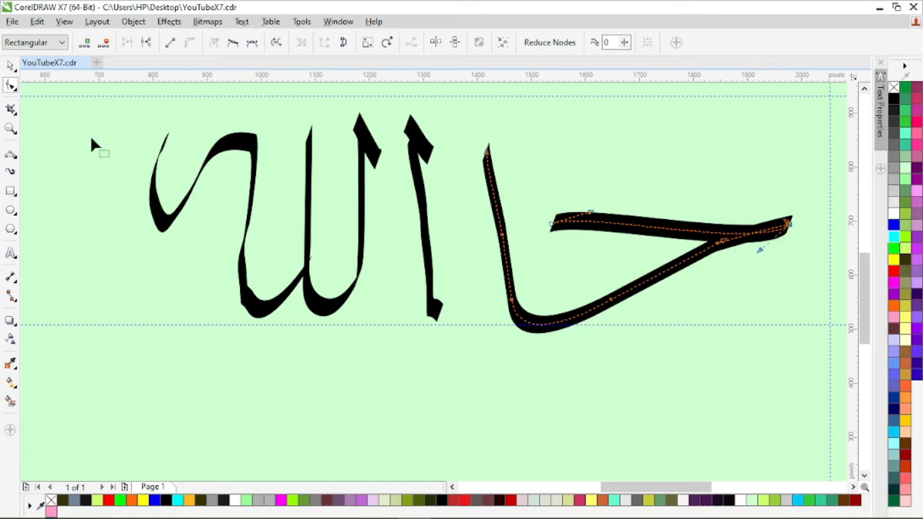
- Delete the Arabic word together with the hooked stroke
left_click(10, 67)
left_click_drag(121, 107, 820, 362)
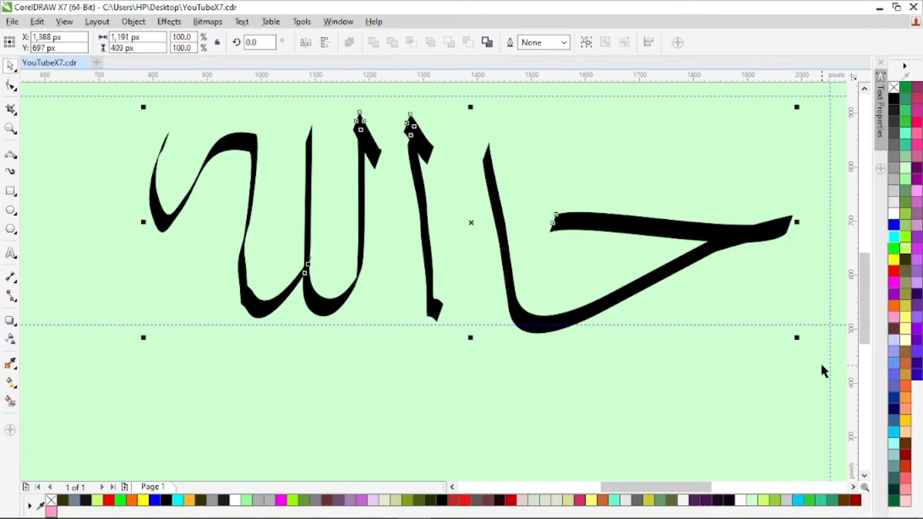
key("Delete")
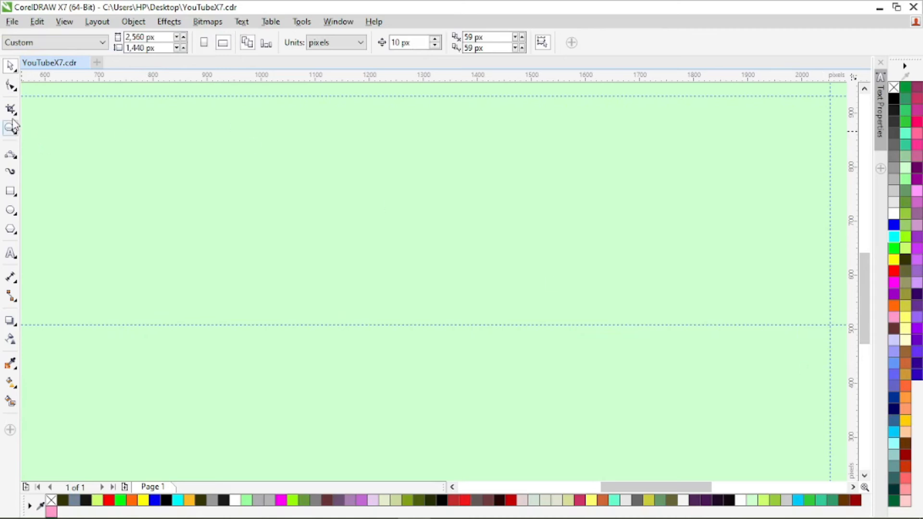
- Draw two hooked strokes and one vertical stroke with Artistic Media in Pressure mode, 35 px wide
left_click(18, 173)
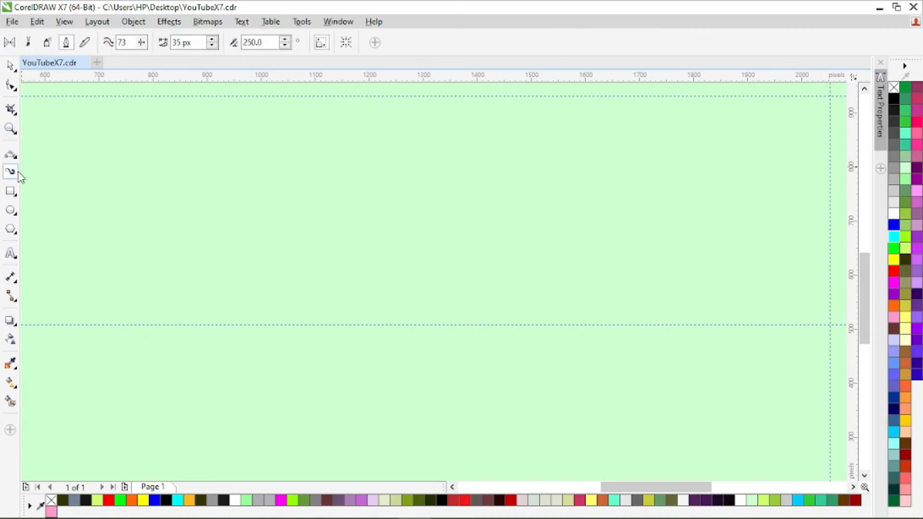
left_click(85, 45)
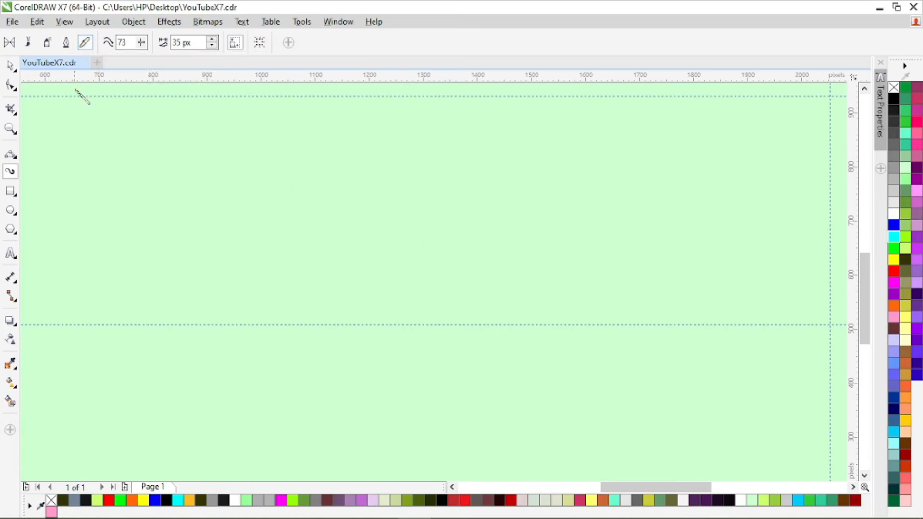
mouse_move(491, 191)
left_mouse_down()
mouse_move(668, 235)
mouse_move(582, 243)
mouse_move(496, 285)
mouse_move(453, 290)
mouse_move(404, 266)
left_mouse_up()
mouse_move(295, 184)
left_mouse_down()
mouse_move(498, 220)
mouse_move(286, 267)
mouse_move(243, 191)
left_mouse_up()
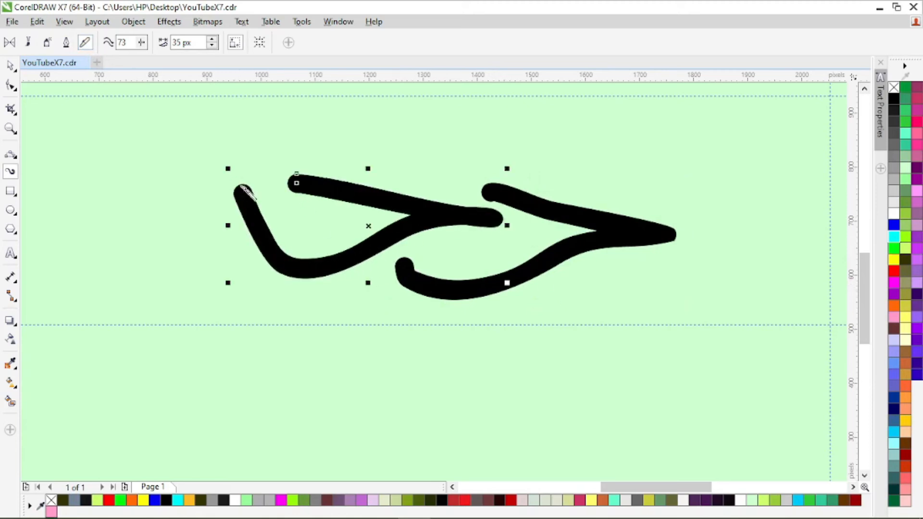
mouse_move(137, 188)
left_mouse_down()
mouse_move(144, 212)
mouse_move(134, 370)
mouse_move(140, 366)
left_mouse_up()
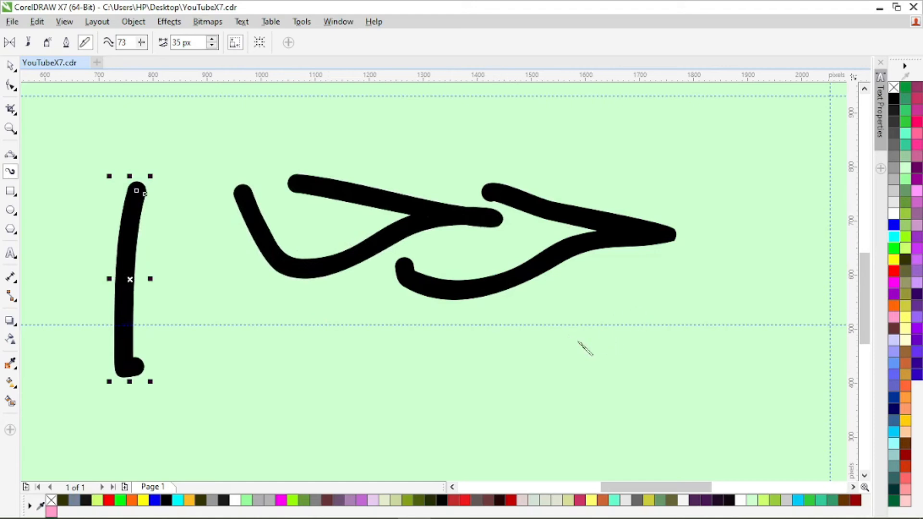
left_click(15, 89)
left_click(15, 70)
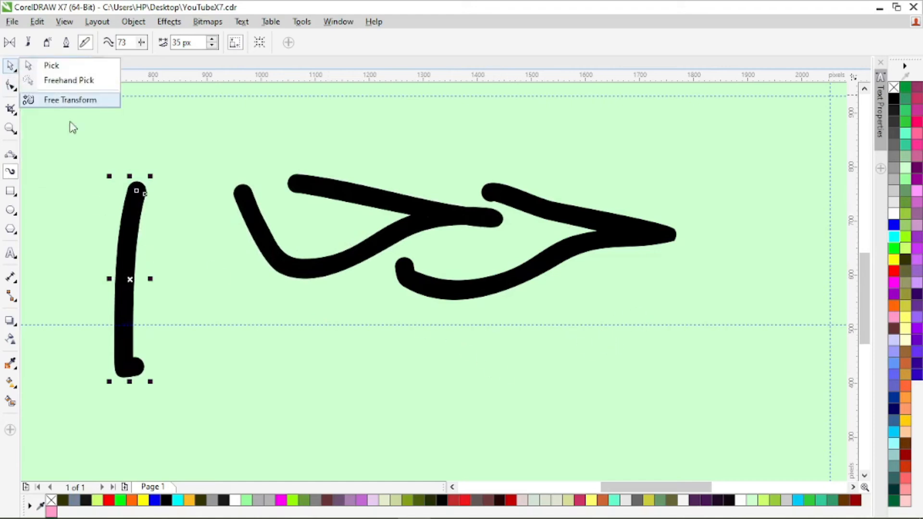
left_click(61, 132)
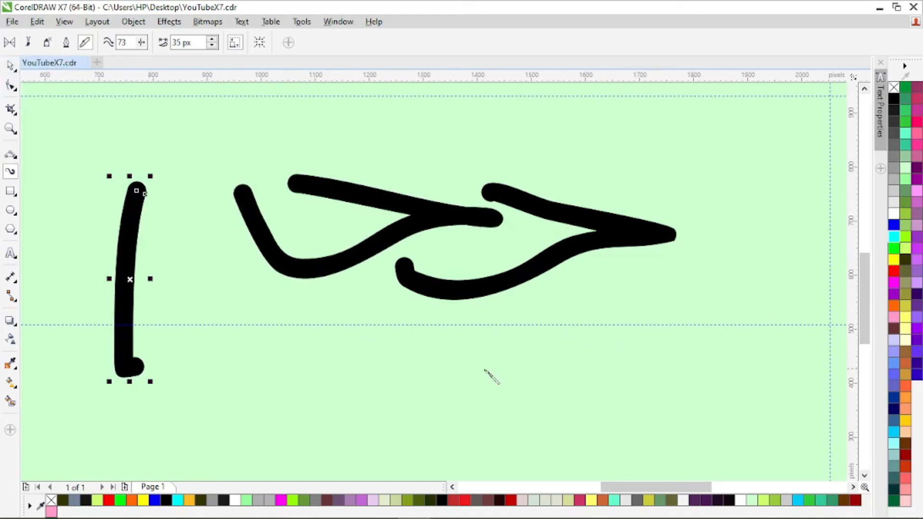
- Handwrite the letters RAHS with 35 px pressure strokes below the hooked strokes
left_click_drag(338, 346, 321, 450)
mouse_move(340, 342)
left_mouse_down()
mouse_move(357, 344)
mouse_move(385, 403)
left_mouse_up()
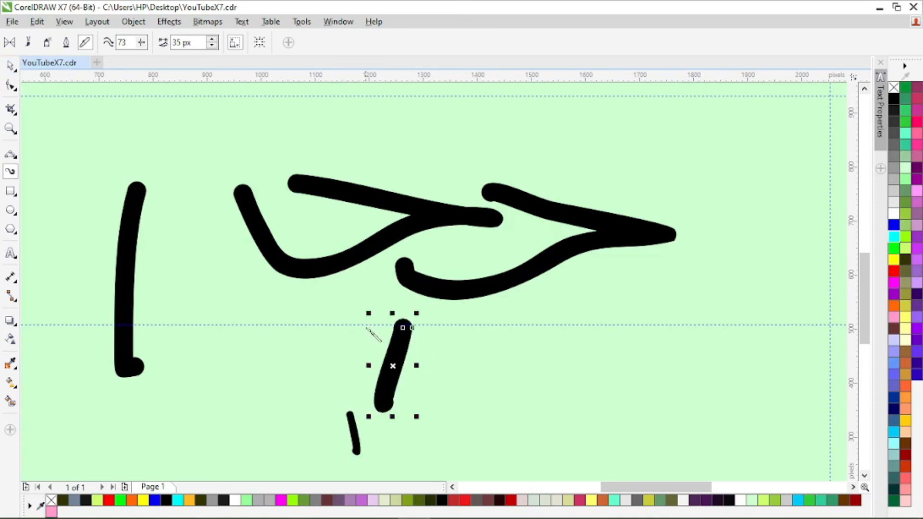
mouse_move(355, 305)
left_mouse_down()
mouse_move(420, 311)
mouse_move(435, 329)
mouse_move(414, 352)
mouse_move(449, 426)
left_mouse_up()
mouse_move(498, 322)
left_mouse_down()
mouse_move(494, 428)
mouse_move(504, 423)
left_mouse_up()
mouse_move(511, 302)
left_mouse_down()
mouse_move(543, 314)
mouse_move(581, 419)
left_mouse_up()
left_click_drag(474, 371, 604, 377)
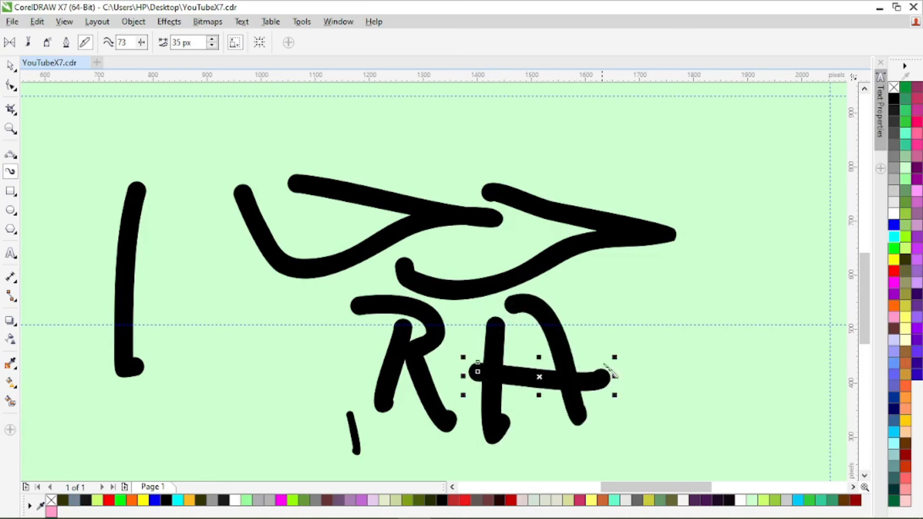
left_click_drag(623, 296, 646, 414)
left_click_drag(684, 288, 706, 395)
left_click_drag(641, 358, 710, 340)
mouse_move(761, 269)
left_mouse_down()
mouse_move(734, 311)
mouse_move(783, 365)
mouse_move(761, 387)
mouse_move(736, 388)
left_mouse_up()
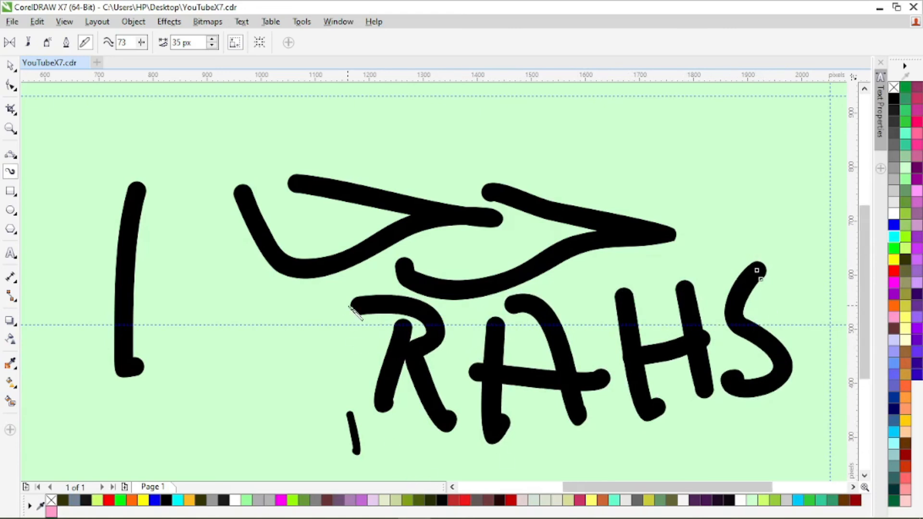
- Clear all the pressure strokes from the page and switch Artistic Media to Sprayer mode with the Footprint category
scroll(361, 313, "down", 3)
left_click(11, 64)
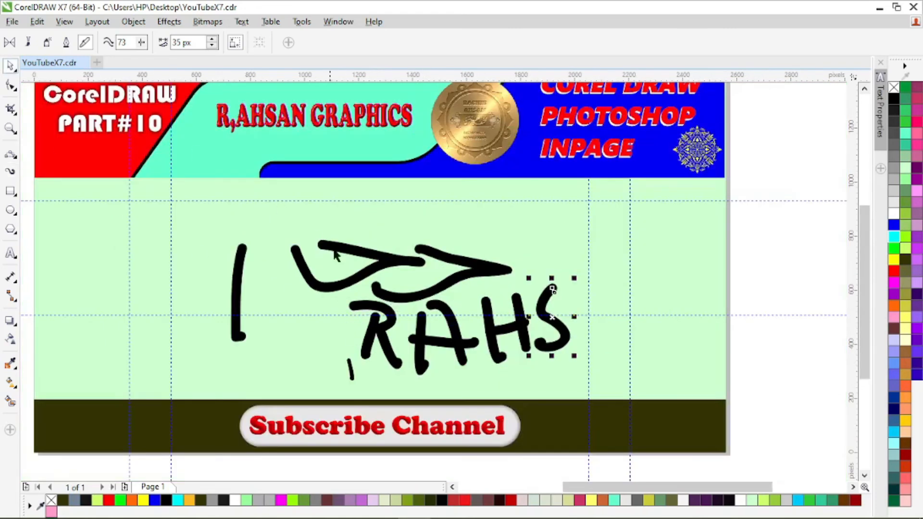
left_click(12, 172)
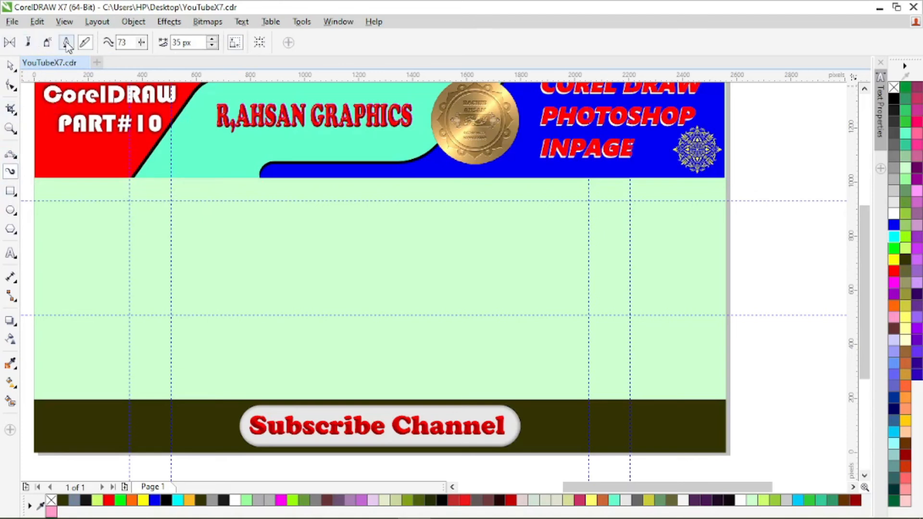
left_click(49, 44)
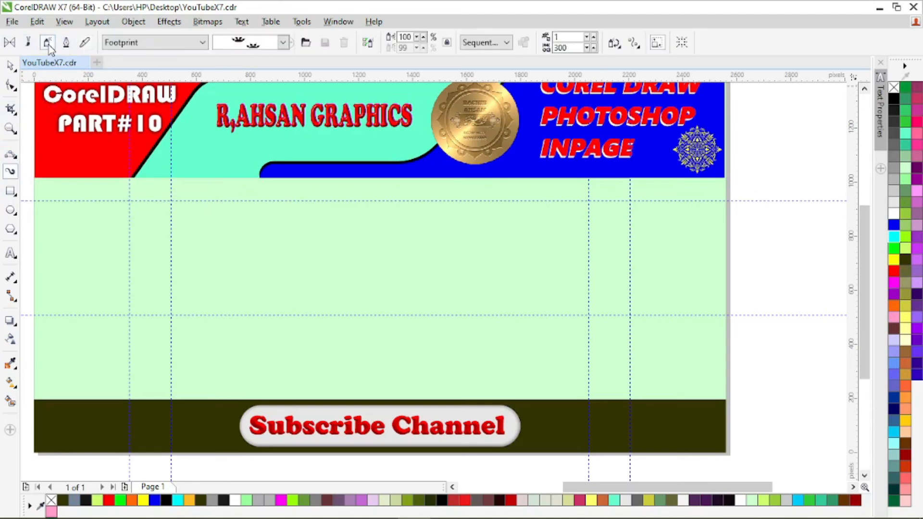
- Spray a nearly horizontal stroke about 1,640 px wide across the green area using the Objects category's gift box, stroller and moon spraylist
left_click(194, 44)
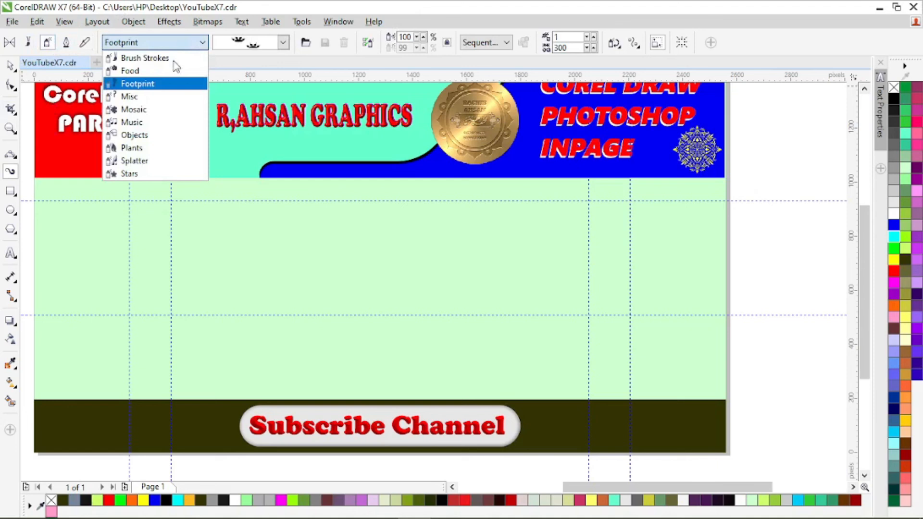
left_click(135, 135)
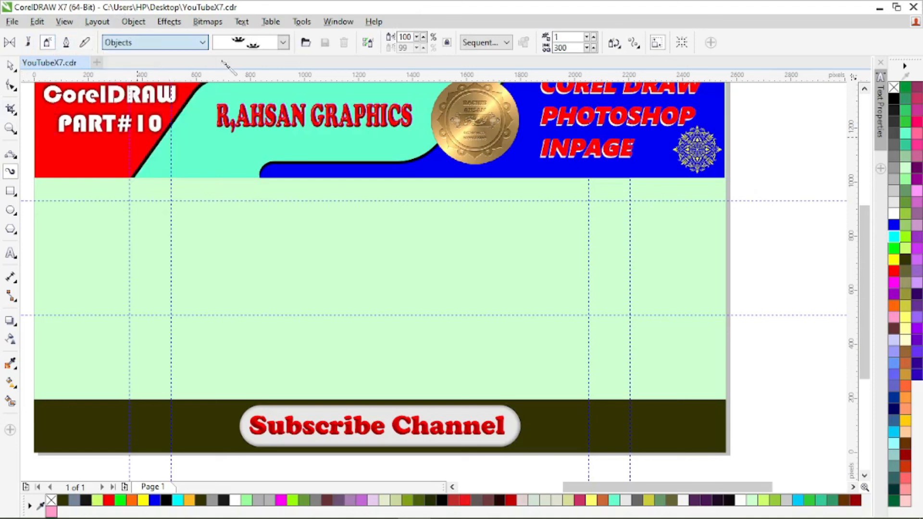
left_click(283, 42)
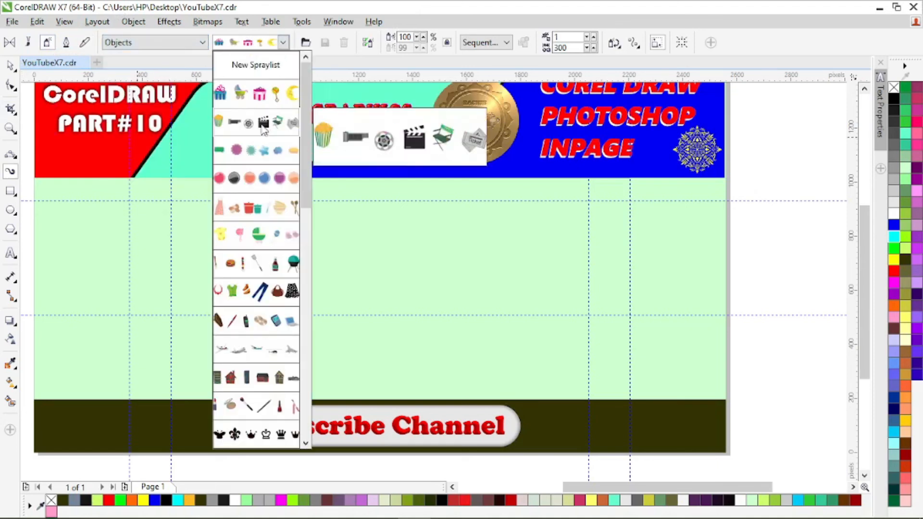
left_click(267, 96)
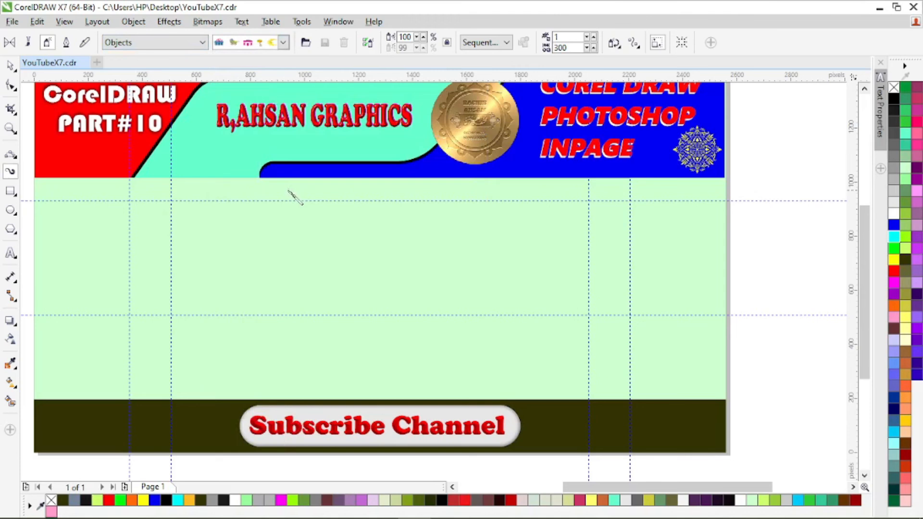
left_click_drag(216, 245, 625, 236)
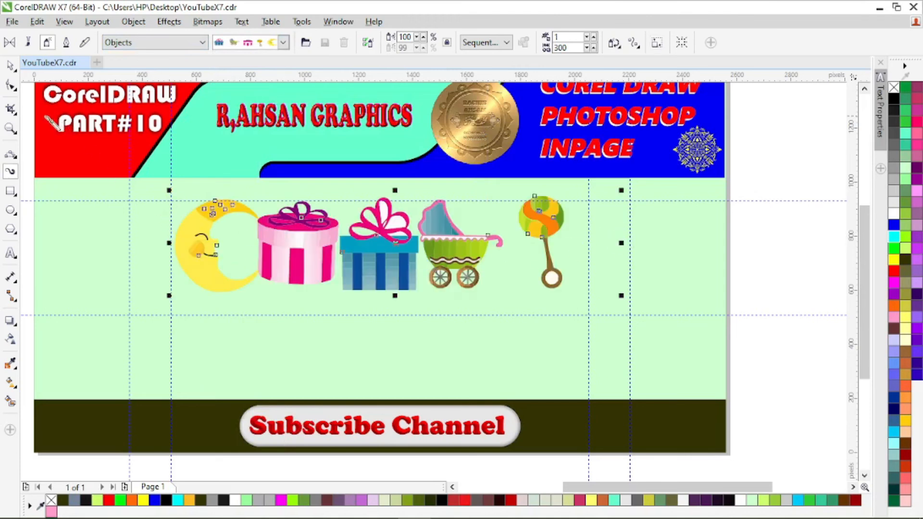
- Shift the sprayed stroke slightly, break its artistic media group apart, ungroup all objects and select a single piece of the blue gift box
left_click(11, 69)
left_click_drag(341, 265, 335, 273)
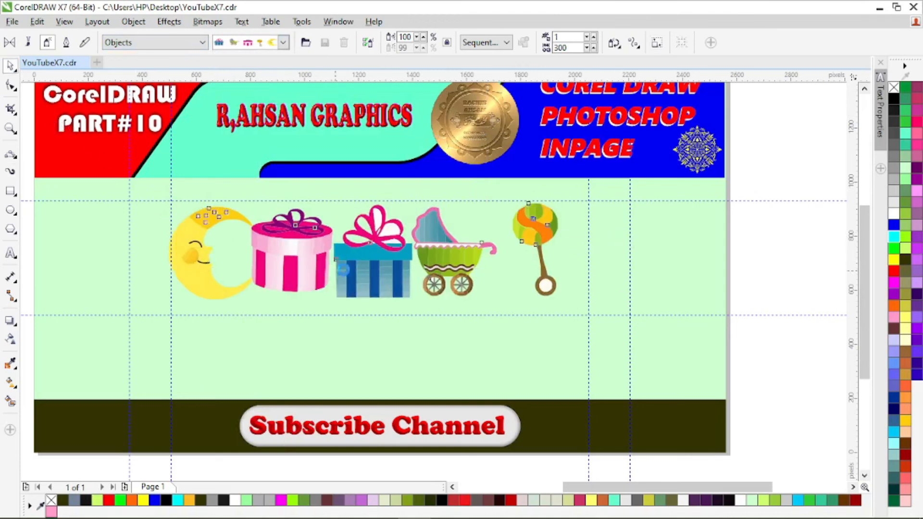
right_click(391, 273)
left_click(467, 297)
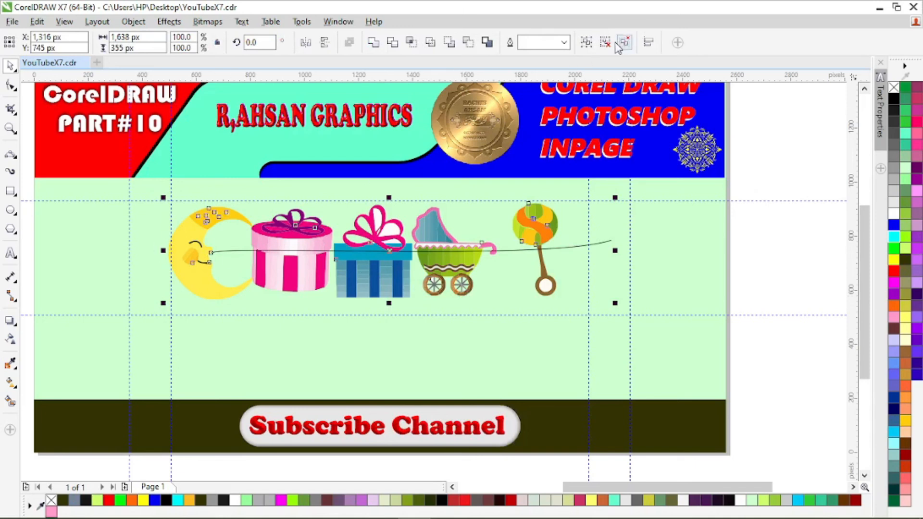
left_click(628, 43)
left_click(731, 223)
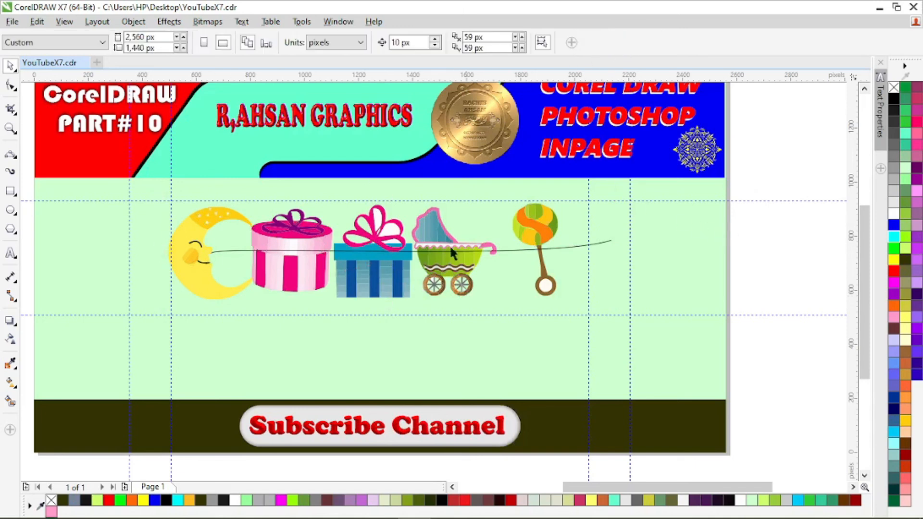
left_click(346, 265)
left_click(377, 275)
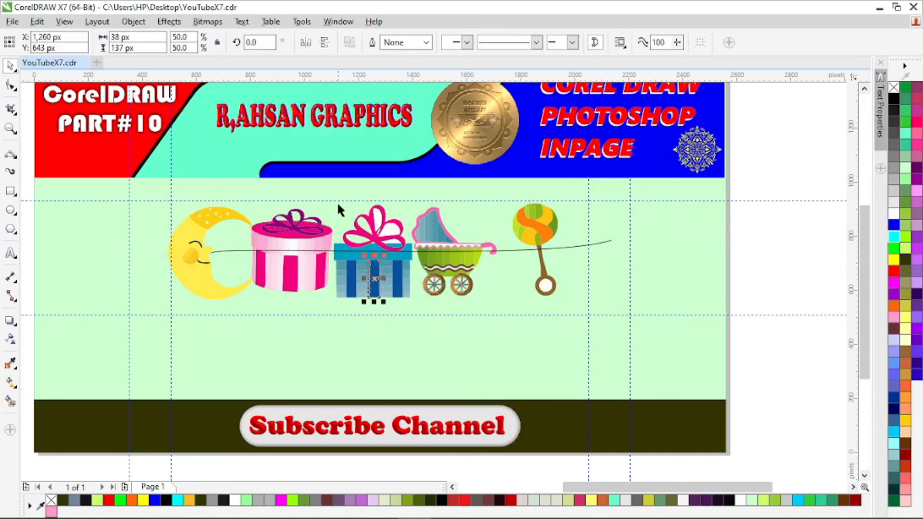
left_click(333, 184)
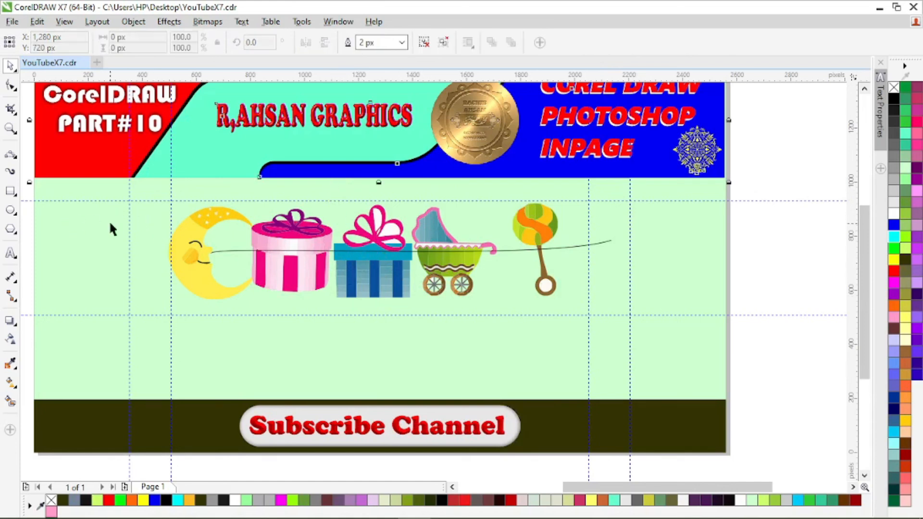
- Undo the full ungrouping and the breaking apart of the sprayed stroke
key("ctrl+z")
key("ctrl+z")
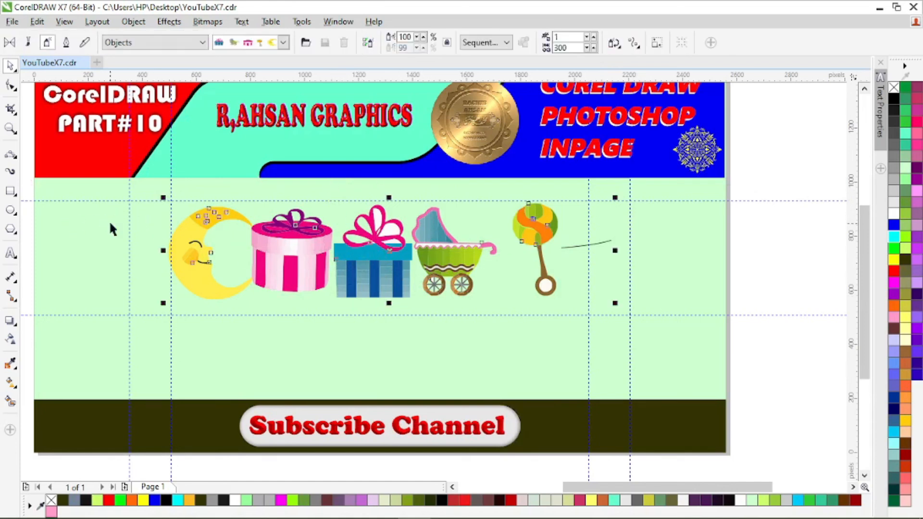
key("ctrl+z")
- Break the sprayed artistic media group apart and ungroup it one level into separate whole pictures
right_click(302, 262)
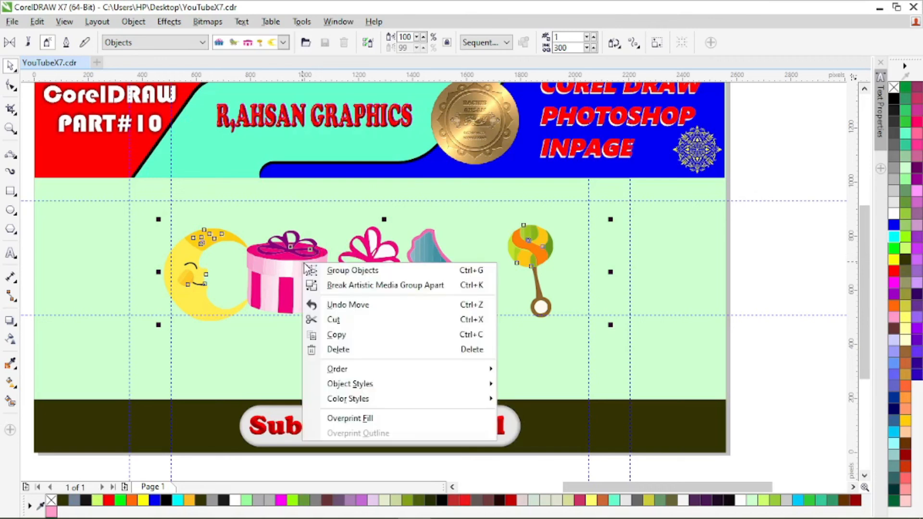
left_click(314, 284)
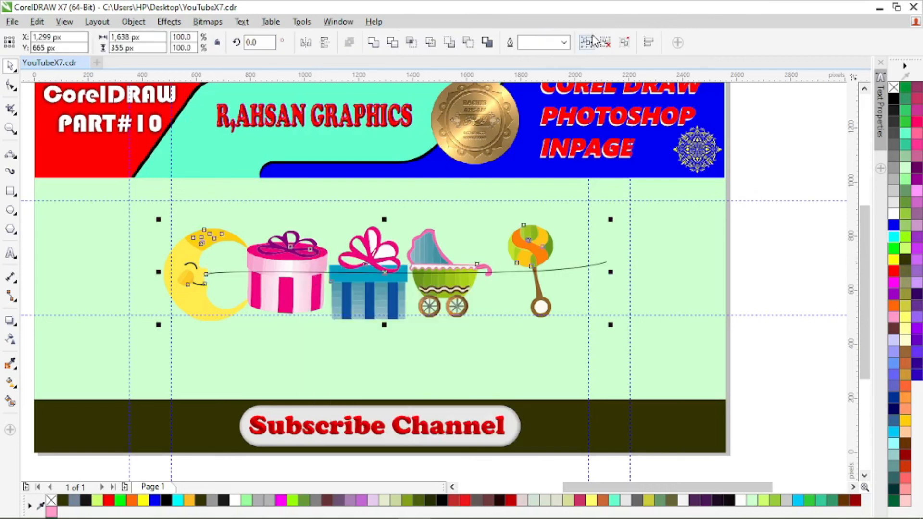
left_click(793, 168)
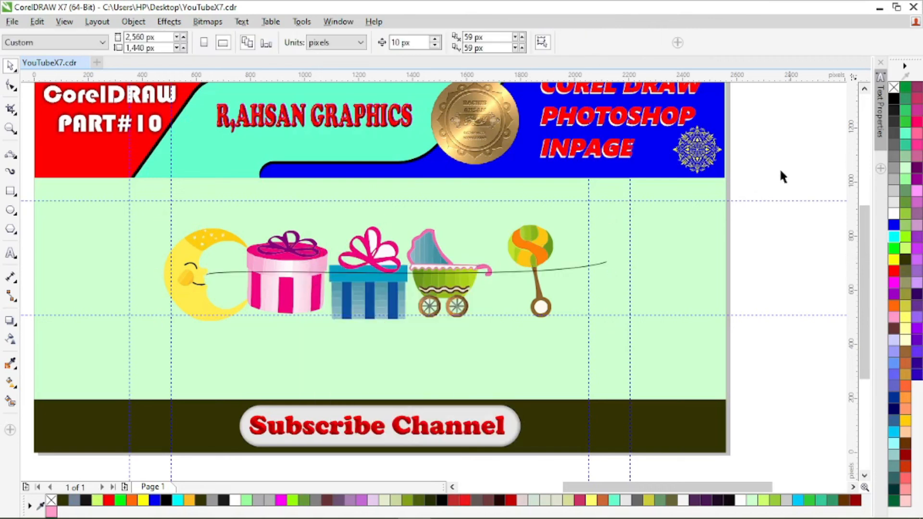
- Move the blue gift box to the right of the rattle and fill the whole box with red
left_click_drag(384, 305, 690, 274)
scroll(691, 274, "up", 3)
scroll(690, 274, "down", 3)
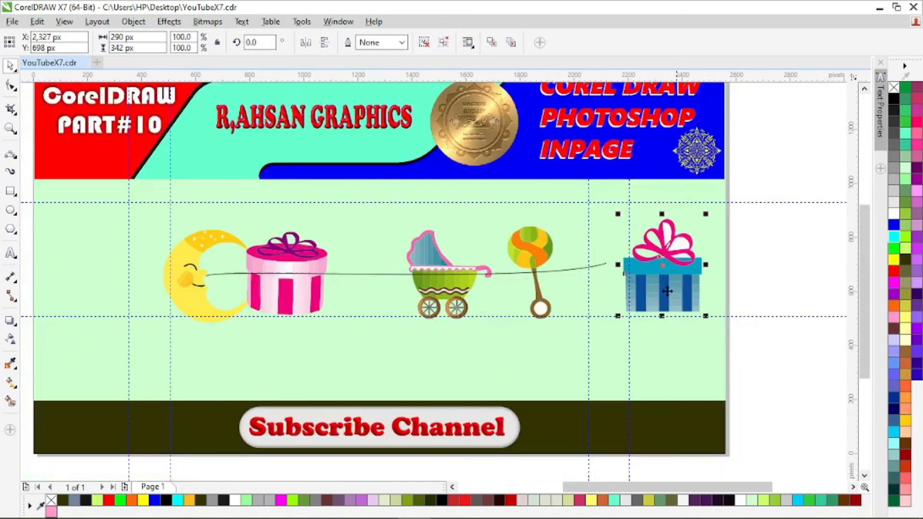
left_click(894, 272)
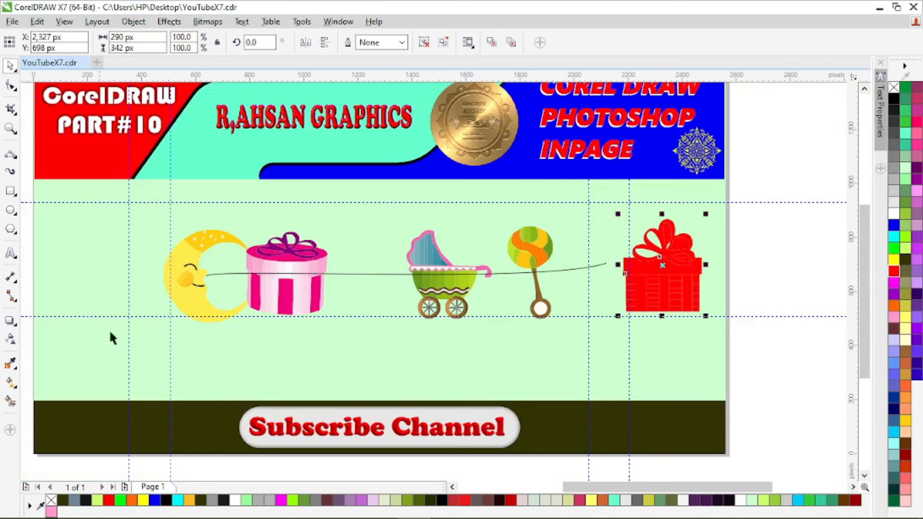
- Move the round pink gift box to the left of the moon and ungroup all of its objects
left_click_drag(279, 284, 87, 273)
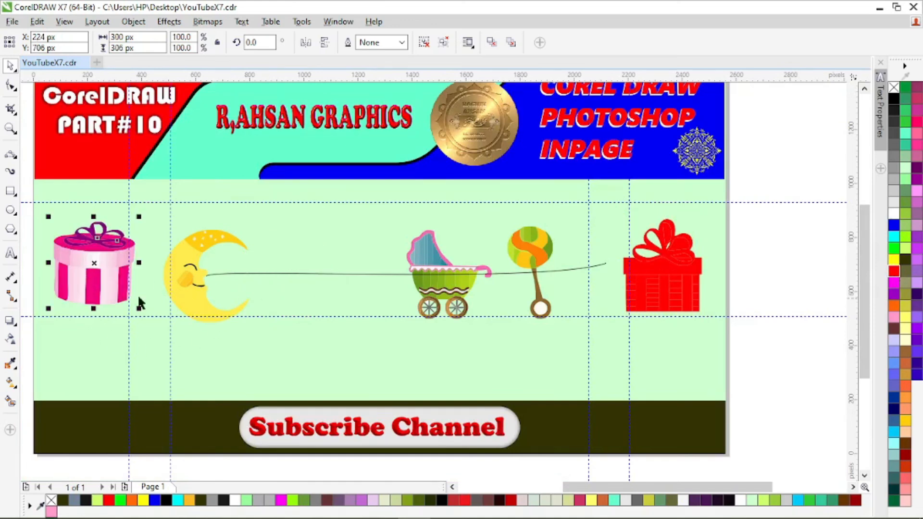
scroll(139, 303, "up", 3)
scroll(181, 354, "down", 3)
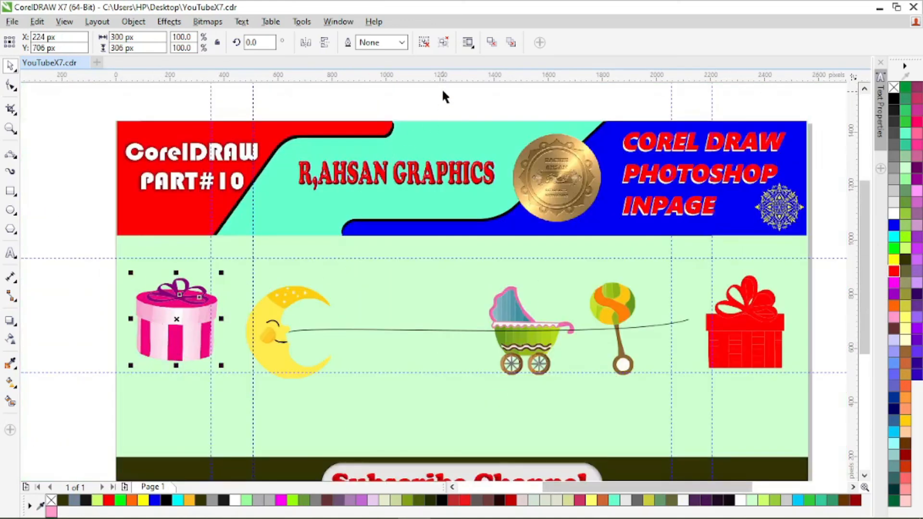
left_click(443, 42)
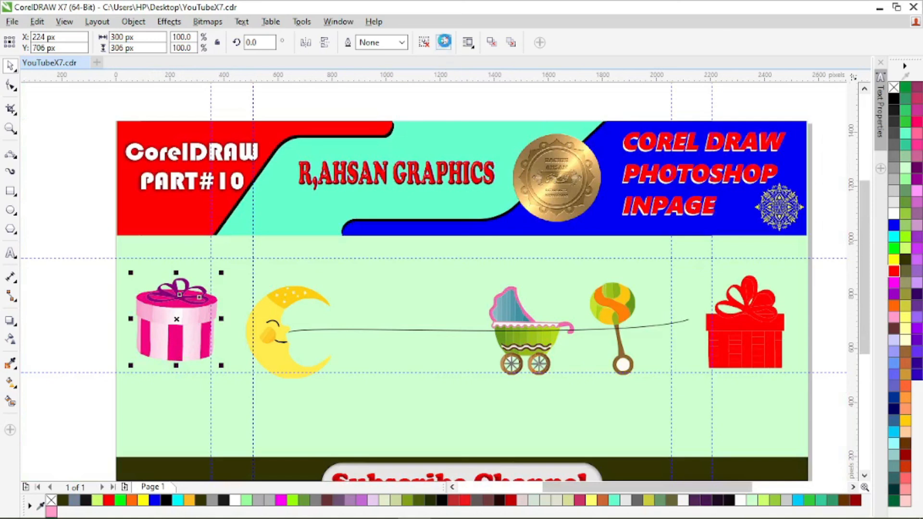
left_click(48, 325)
- Recolor the round gift box's stripes: yellow for the middle one, green for the right one and orange for the left one
scroll(151, 359, "up", 3)
left_click(246, 315)
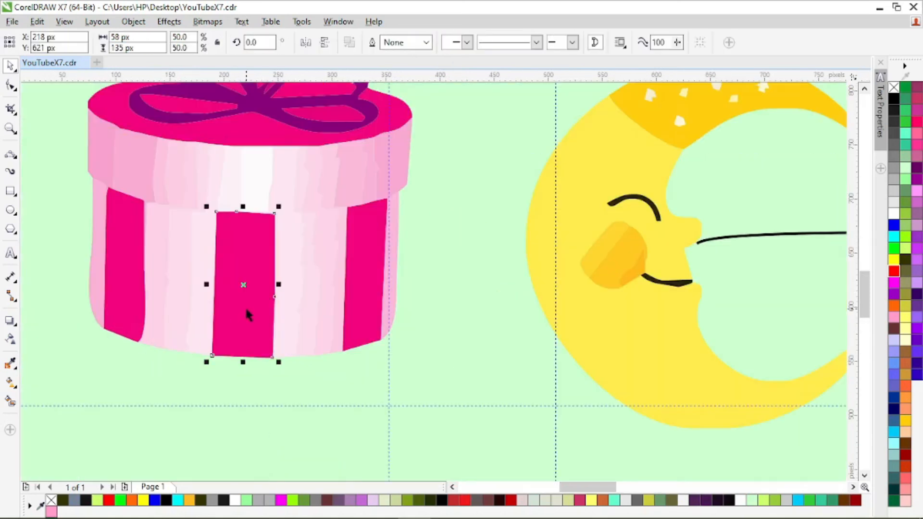
left_click(893, 259)
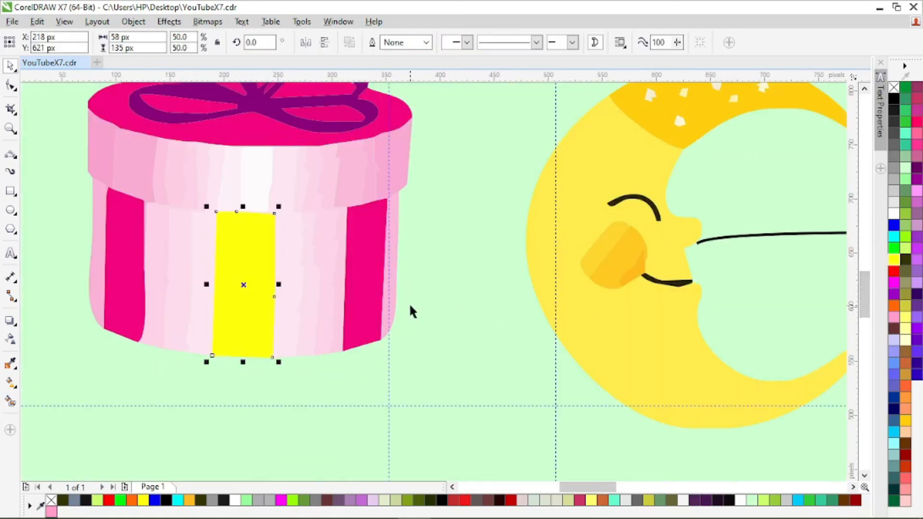
left_click(373, 318)
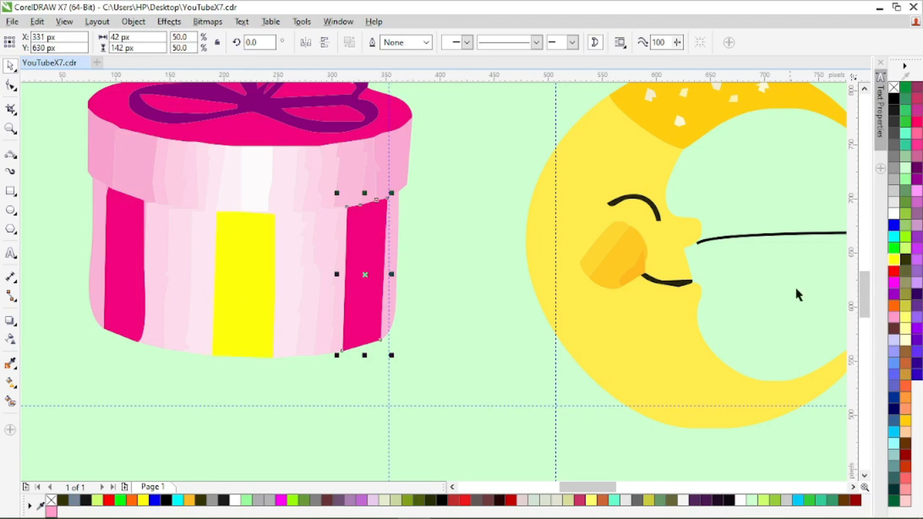
left_click(894, 248)
left_click(114, 279)
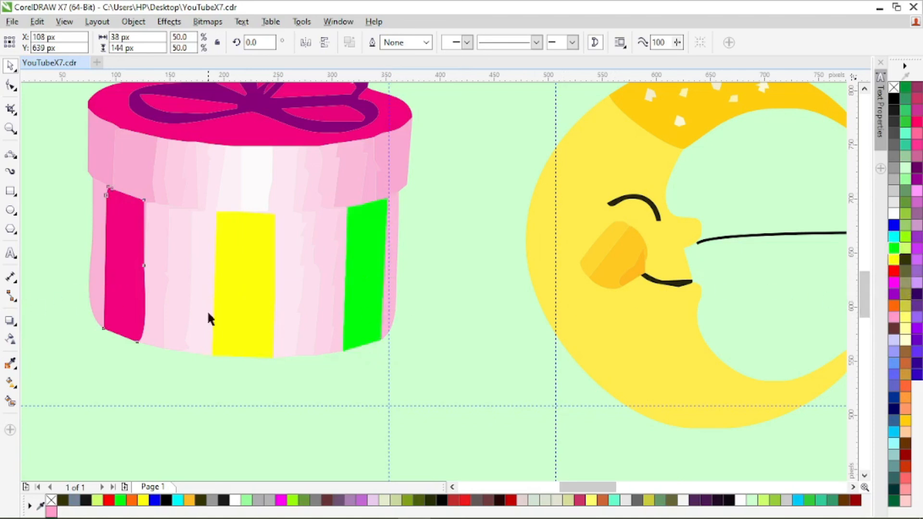
left_click(893, 305)
- Fill the top of the round gift box's lid with blue and select a small piece inside its bow
scroll(202, 120, "down", 1)
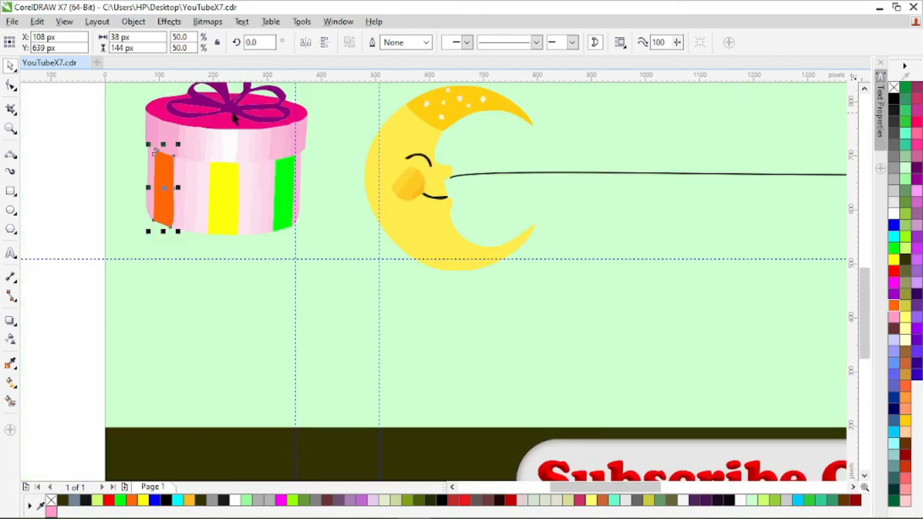
left_click(229, 120)
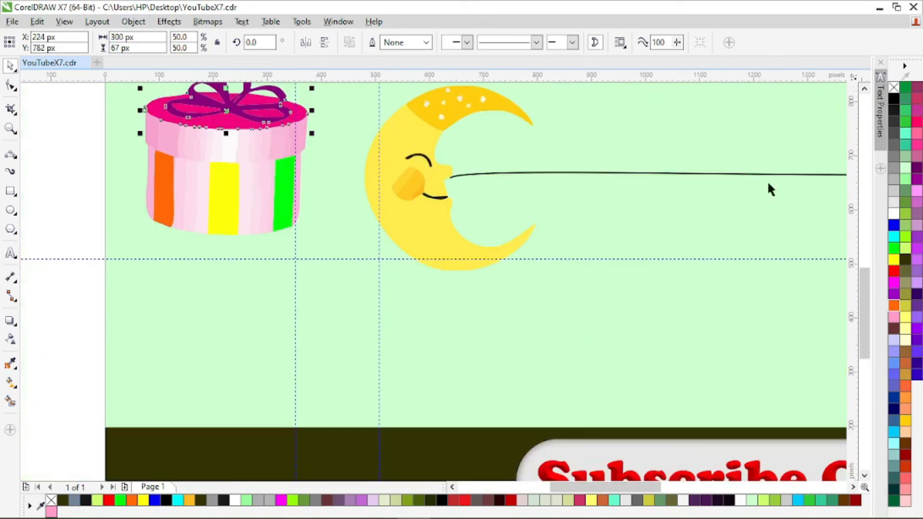
left_click(894, 226)
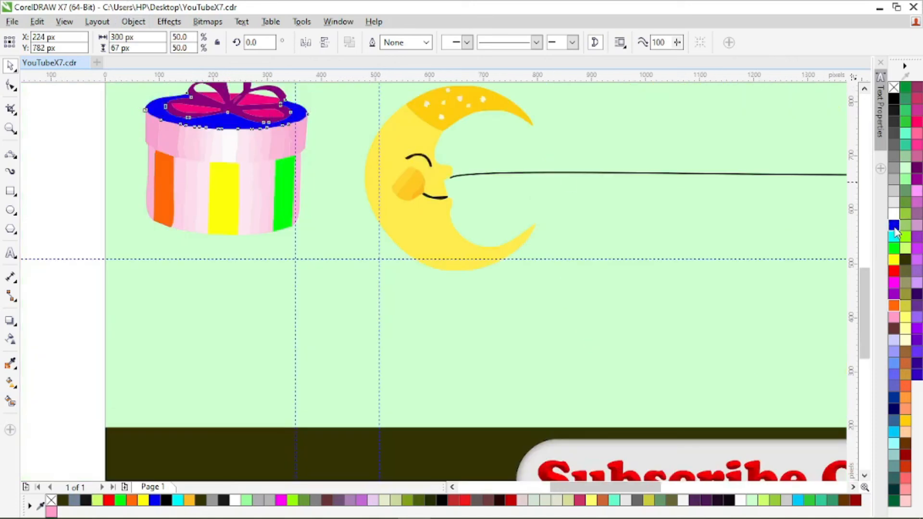
left_click(259, 104)
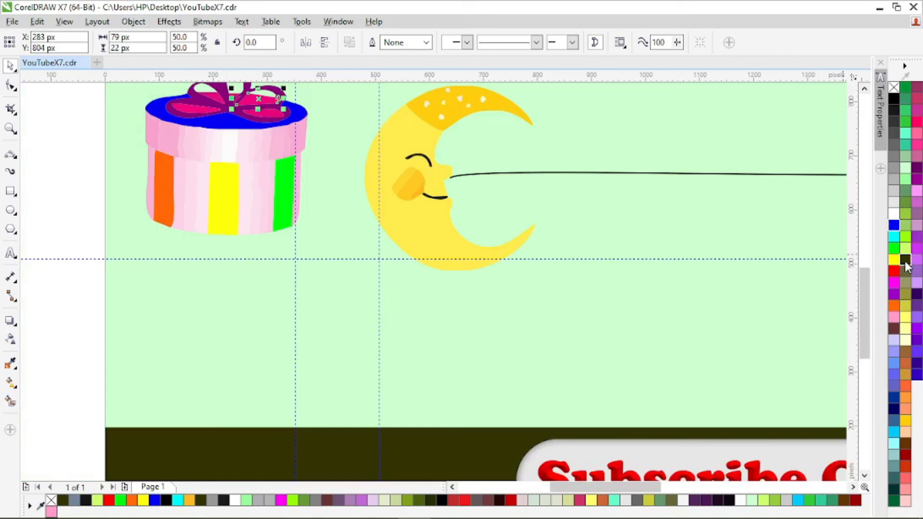
- Delete all the sprayed pictures and the leftover stroke path from the page
scroll(338, 233, "down", 4)
left_click_drag(285, 182, 677, 284)
key("Delete")
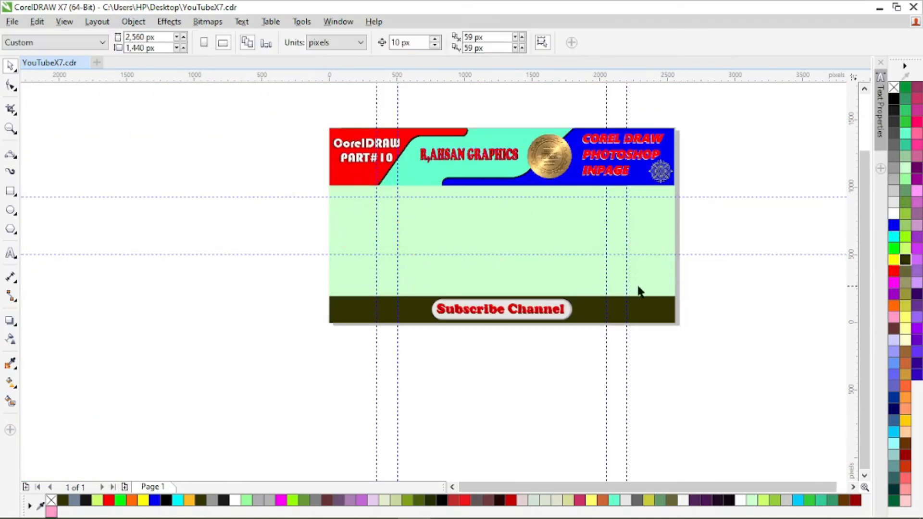